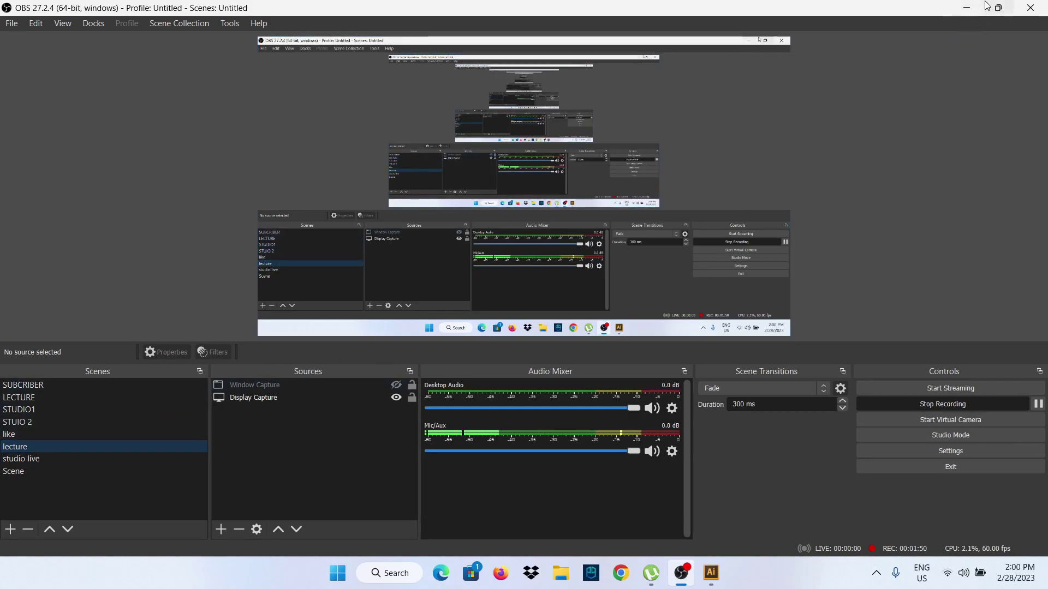
# Step: Minimize the OBS Studio window to reveal the Windows desktop
pyautogui.click(967, 8)
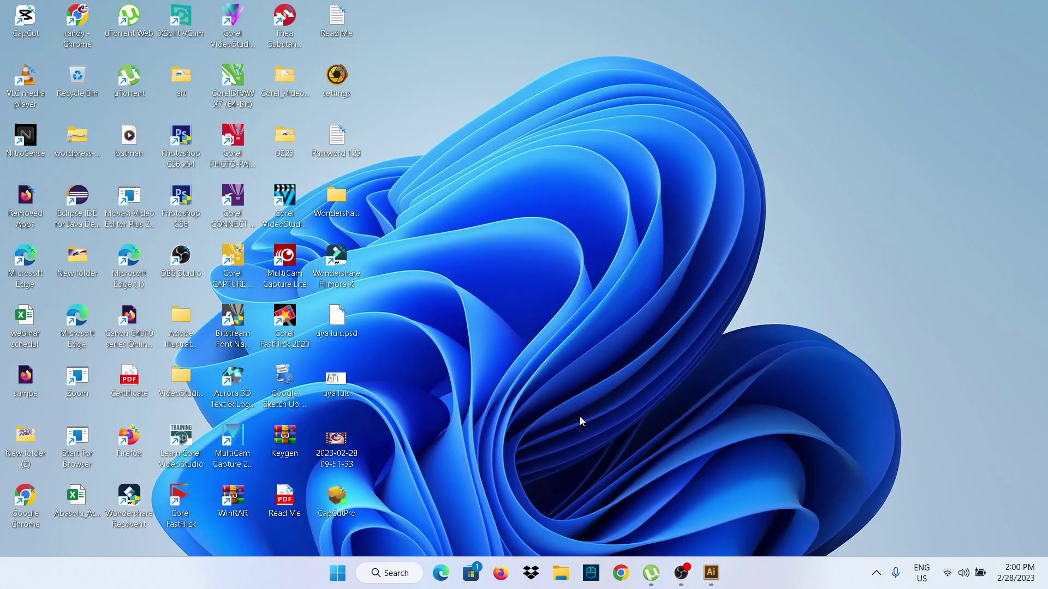
# Step: Launch Adobe Illustrator CS6 from the Start menu's All apps list
pyautogui.click(343, 571)
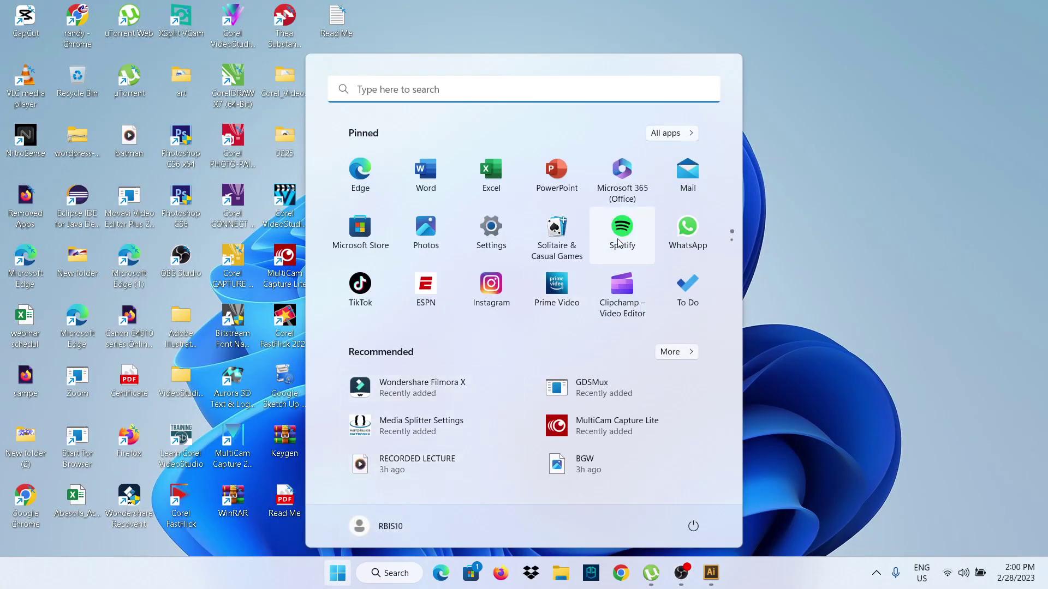
pyautogui.click(671, 134)
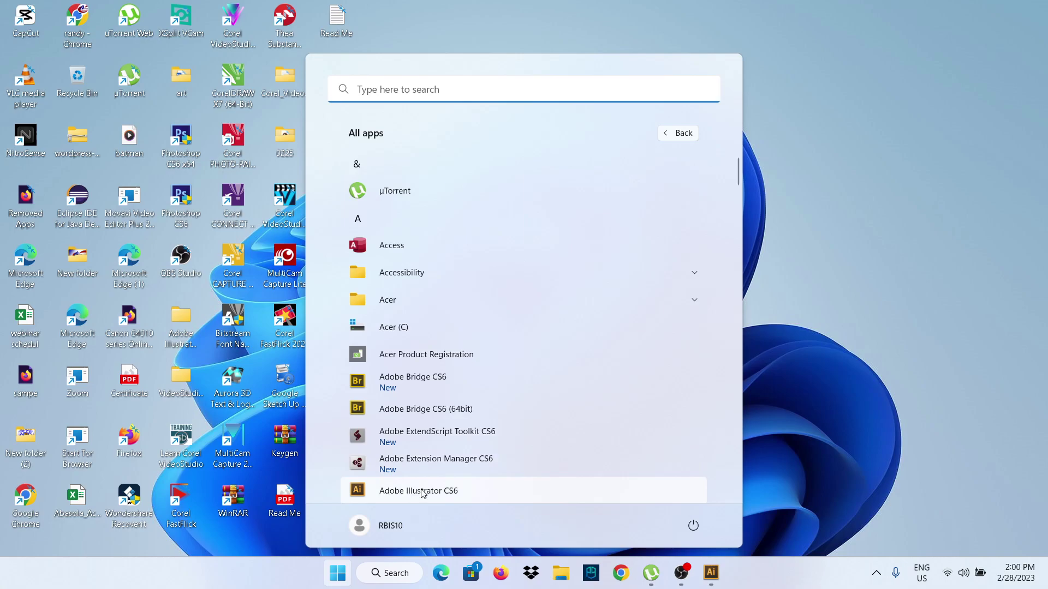
pyautogui.click(711, 572)
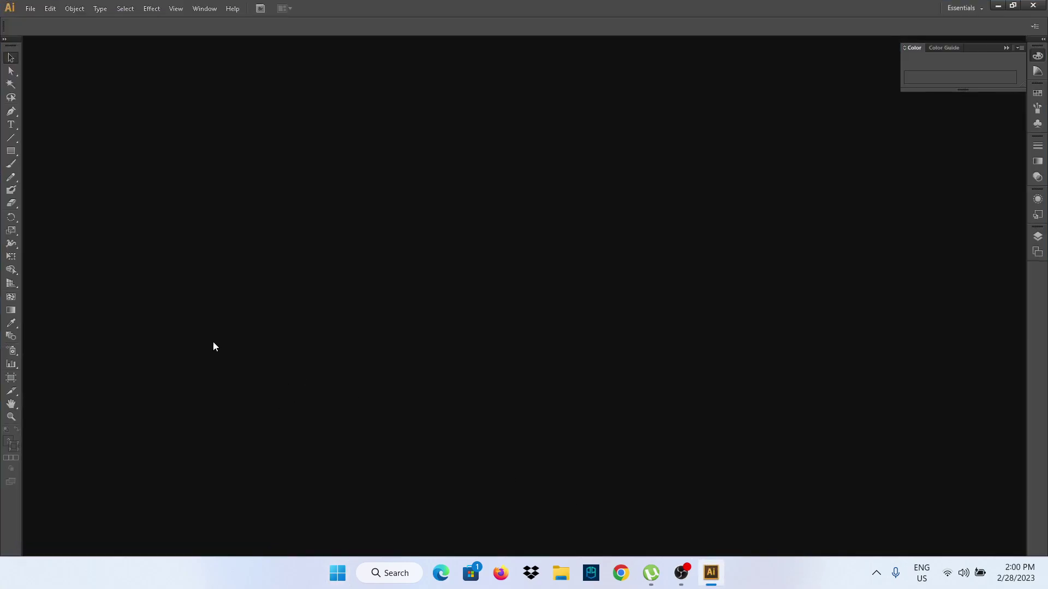
# Step: Create a new Letter-size (612 x 792 pt) Print document
pyautogui.click(27, 11)
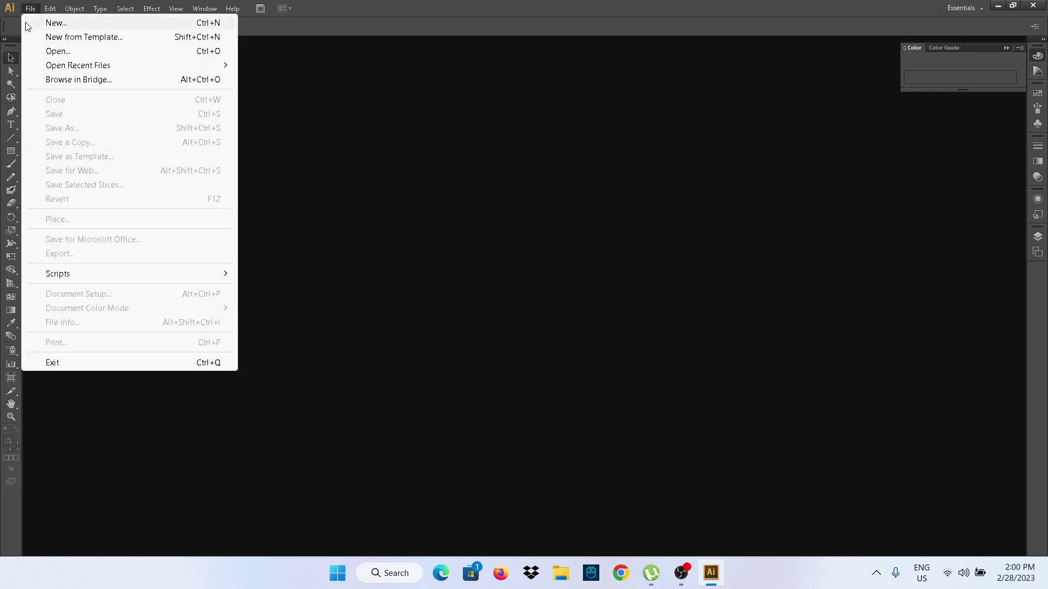
pyautogui.click(45, 24)
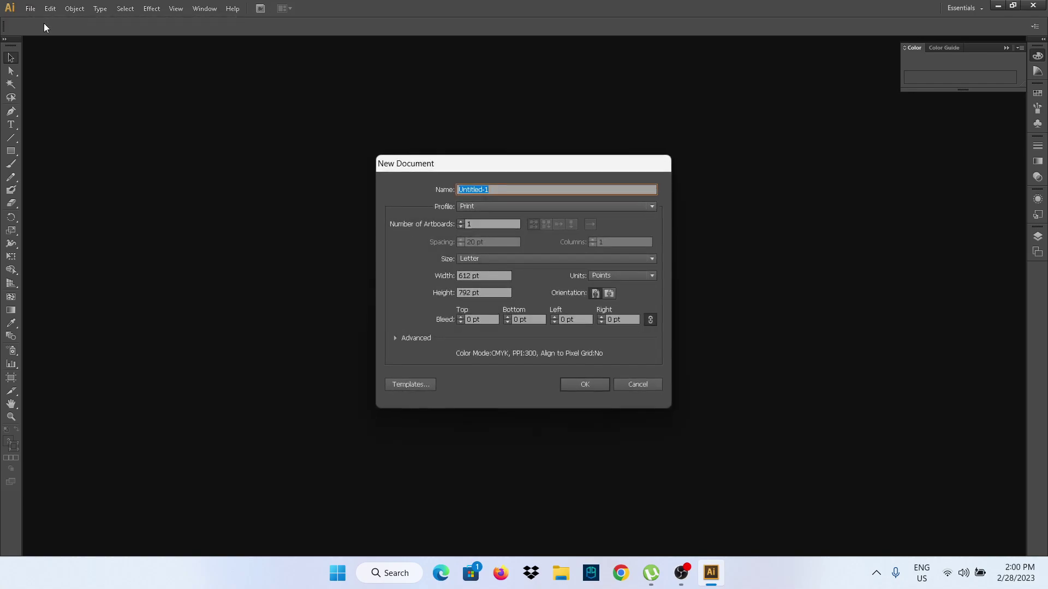
pyautogui.click(574, 388)
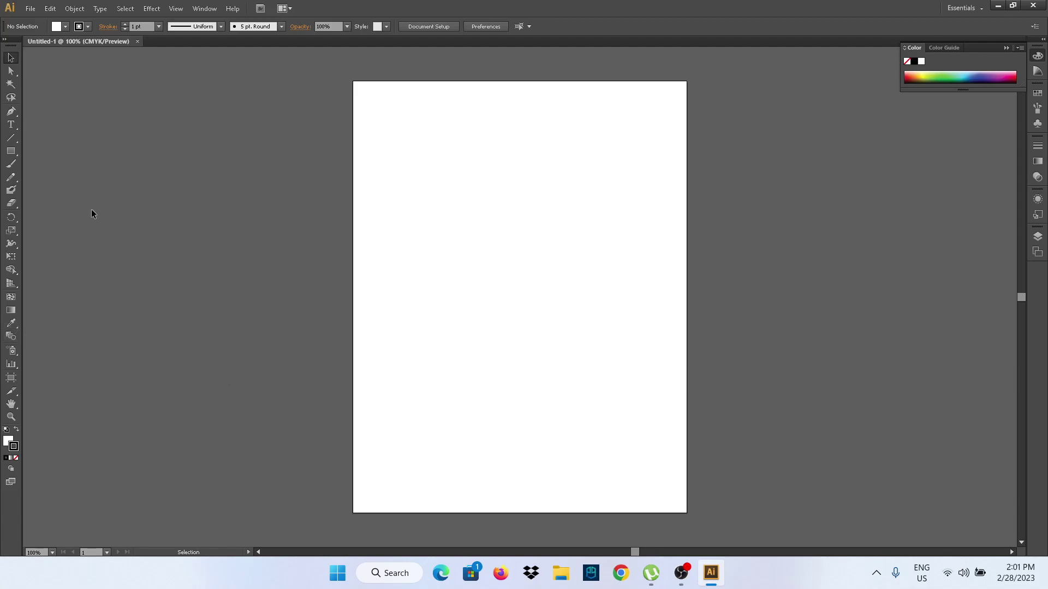
# Step: Draw a closed, stroke-free teardrop petal with the Pen tool in the artboard's upper middle
pyautogui.click(14, 119)
pyautogui.click(16, 464)
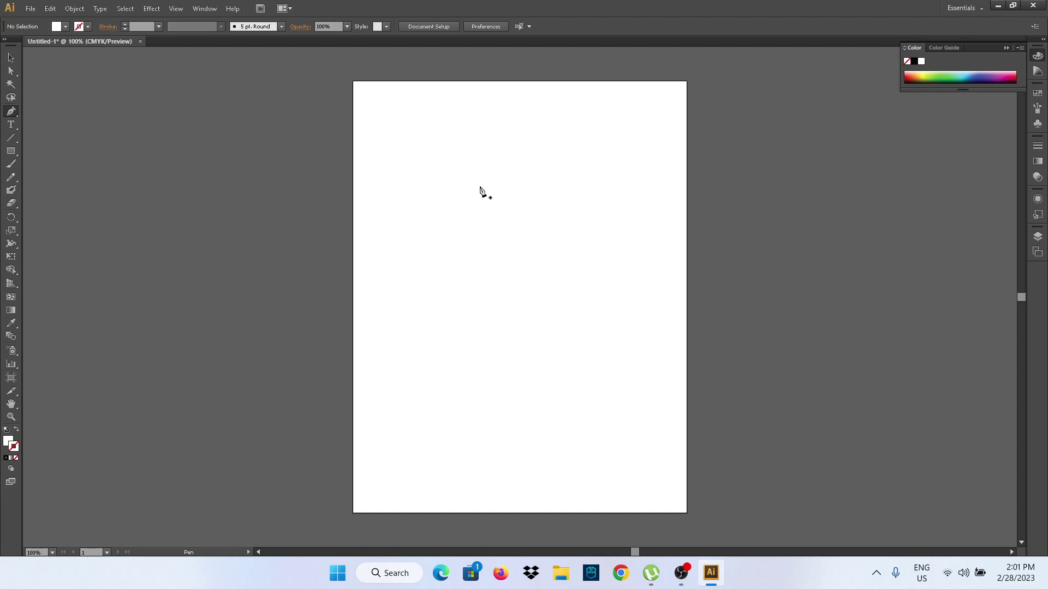
pyautogui.click(499, 171)
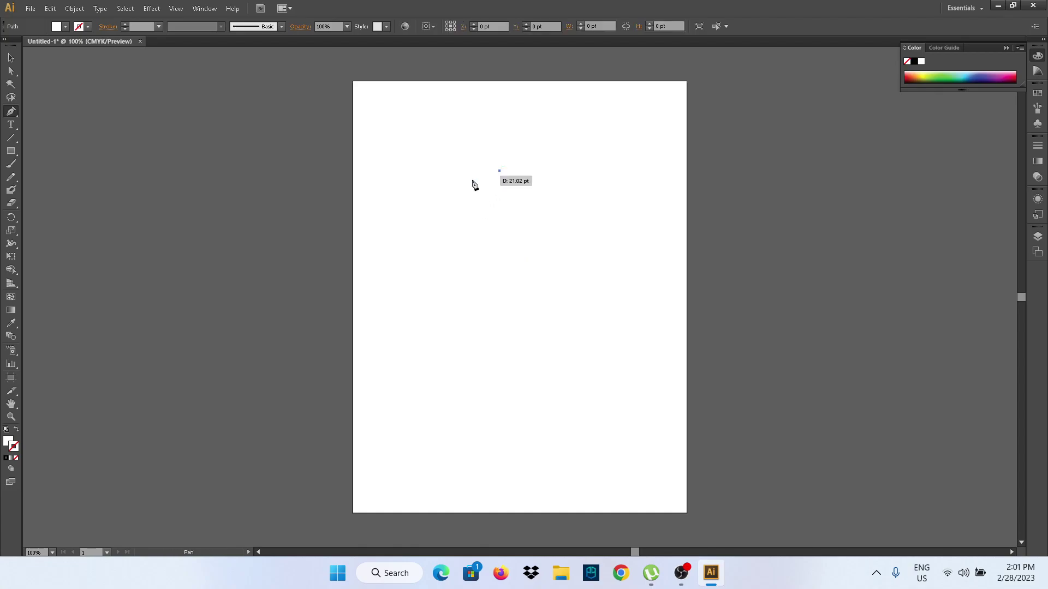
pyautogui.moveTo(493, 283); pyautogui.dragTo(579, 318)
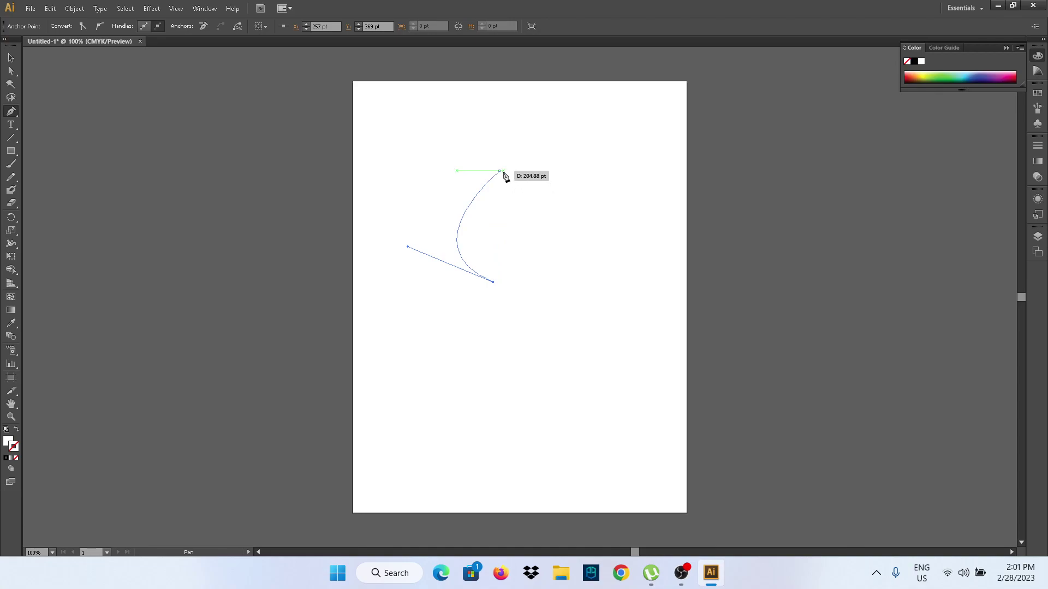
pyautogui.moveTo(501, 172); pyautogui.dragTo(428, 81)
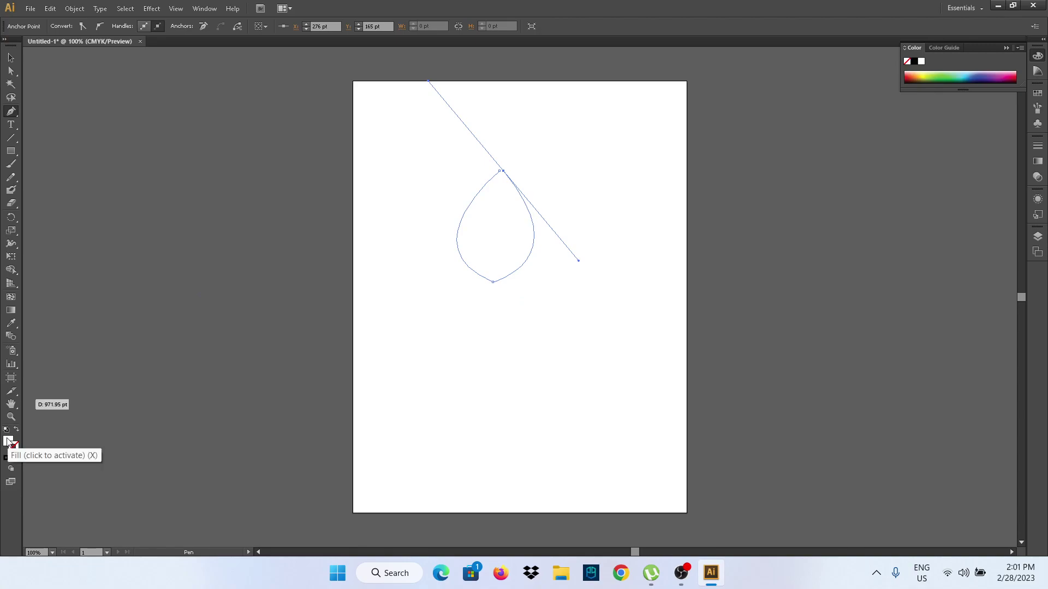
pyautogui.click(11, 298)
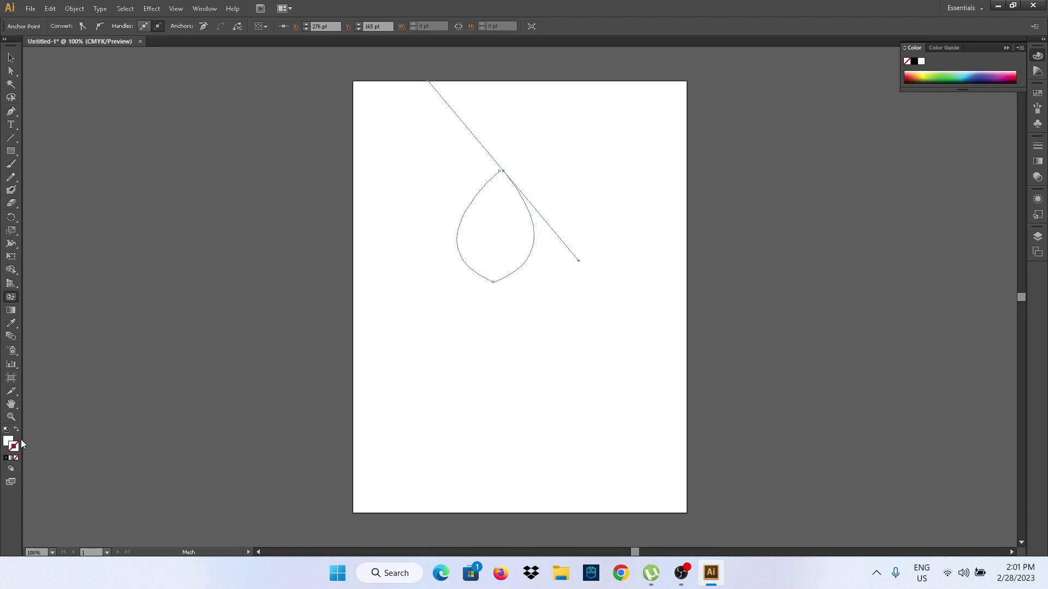
pyautogui.click(11, 58)
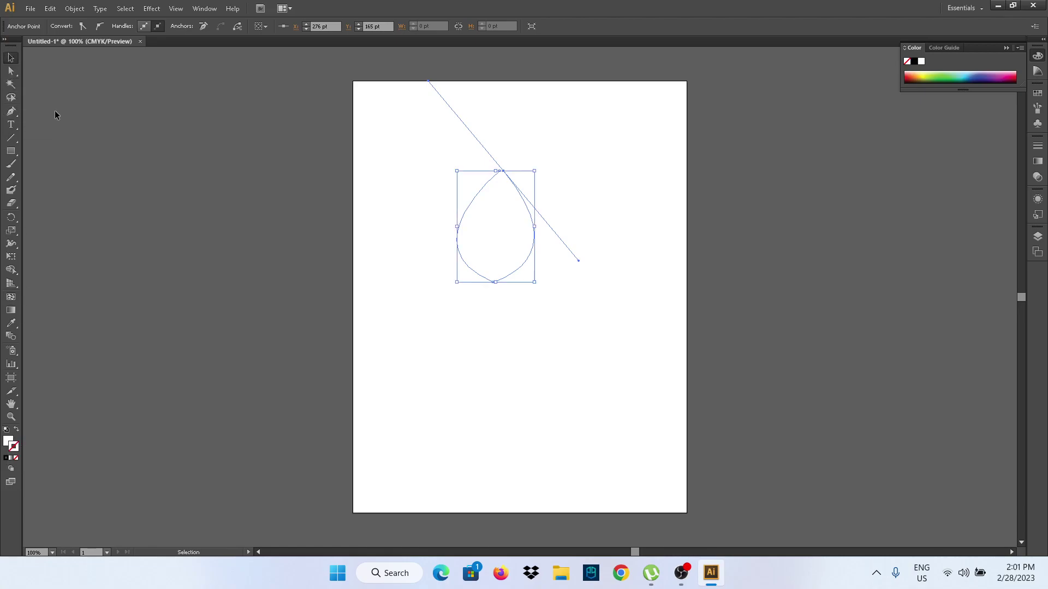
pyautogui.click(121, 162)
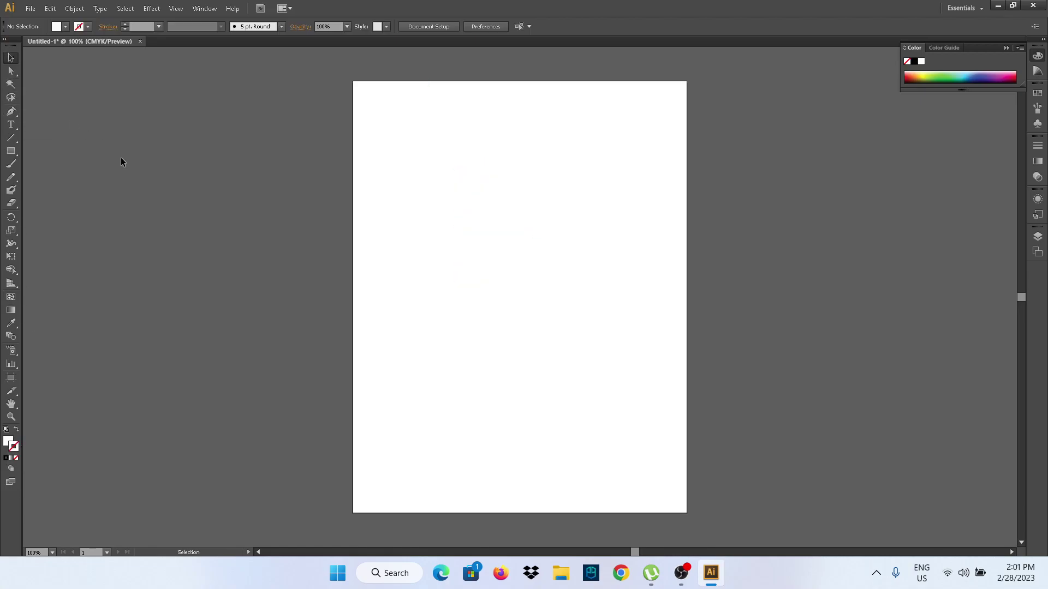
# Step: Set the fill colour to magenta B7087D
pyautogui.doubleClick(8, 443)
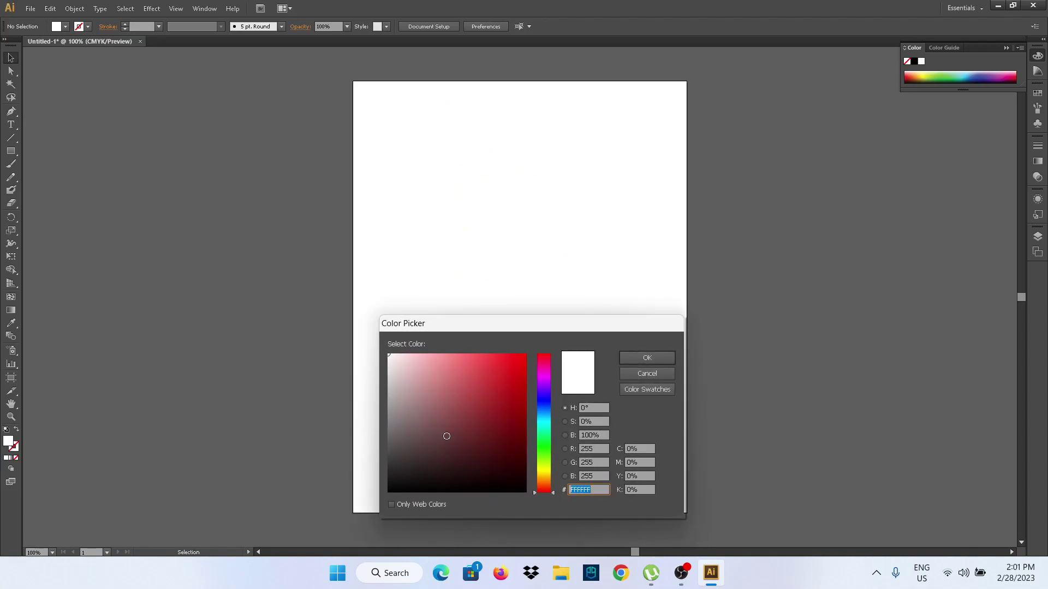
pyautogui.click(500, 392)
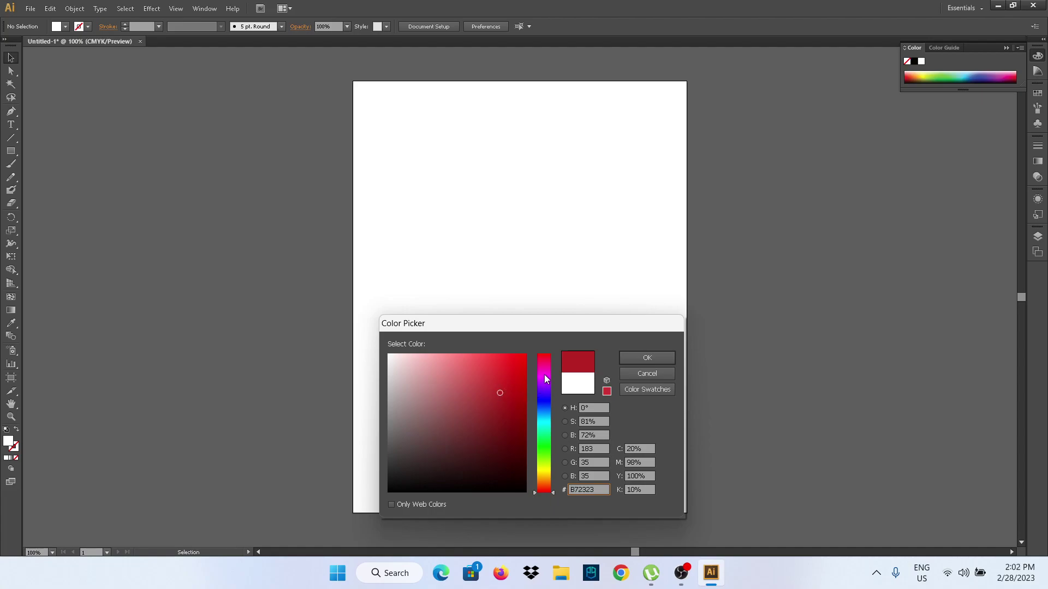
pyautogui.click(544, 376)
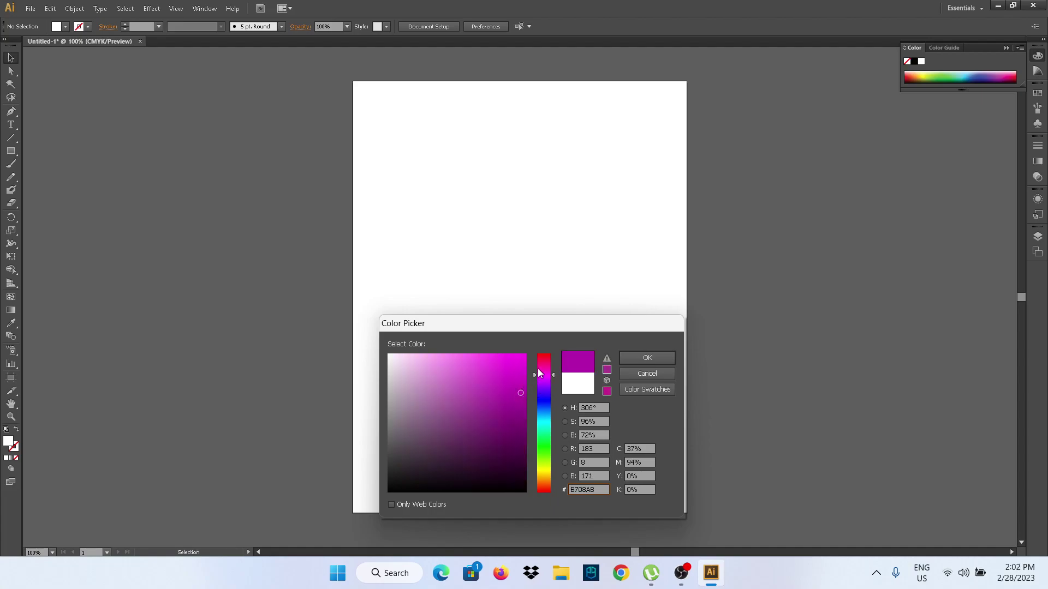
pyautogui.click(627, 358)
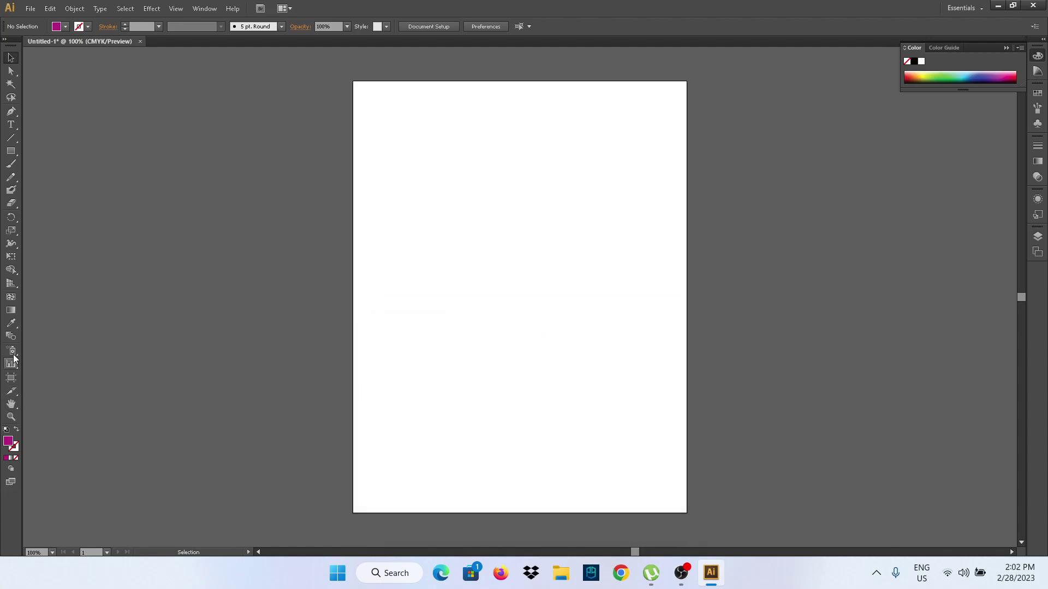
# Step: Add a magenta mesh point inside the teardrop with the Mesh tool, then deselect
pyautogui.click(11, 297)
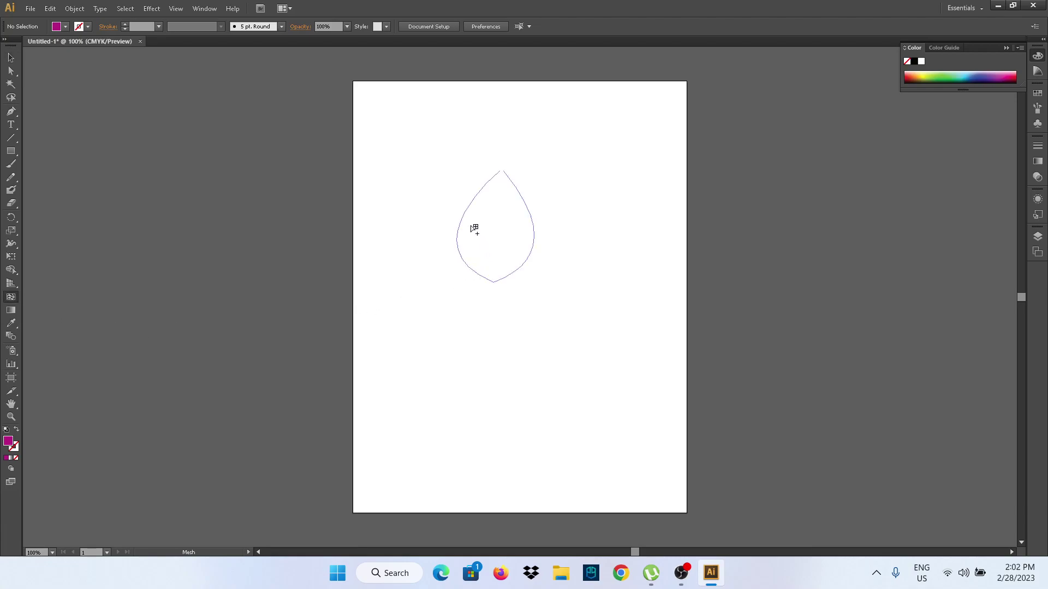
pyautogui.click(476, 218)
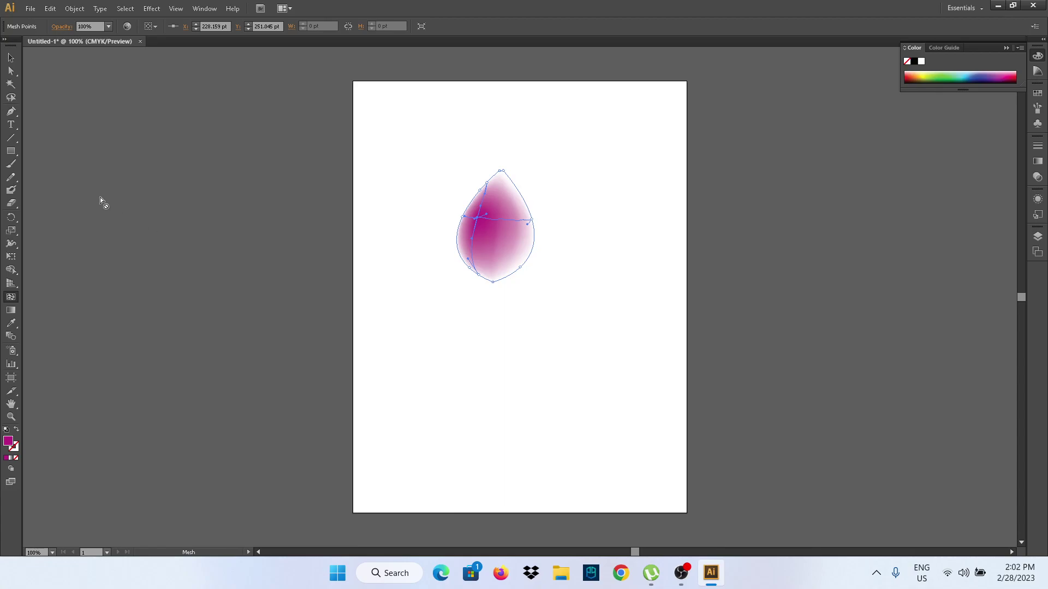
pyautogui.click(11, 58)
# Step: Select the meshed petal and undo Create Mesh, restoring the plain teardrop
pyautogui.click(401, 211)
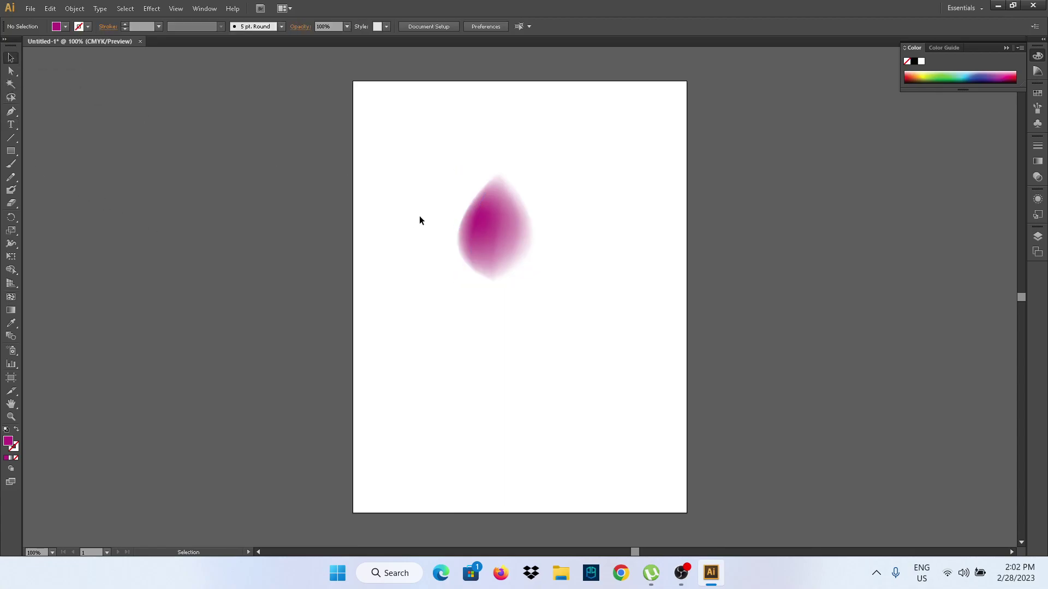
pyautogui.click(488, 230)
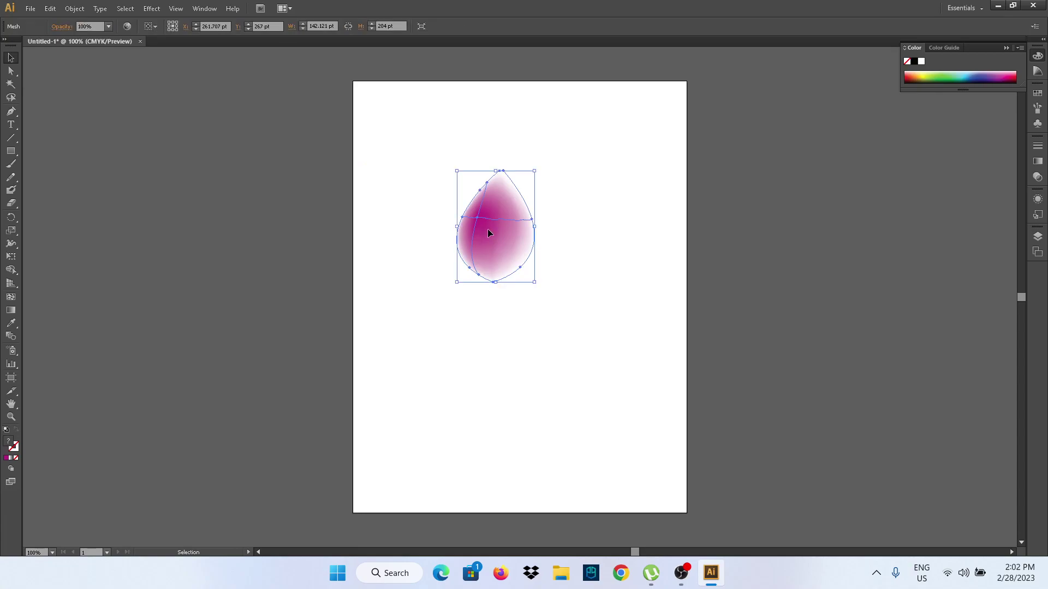
pyautogui.click(429, 258)
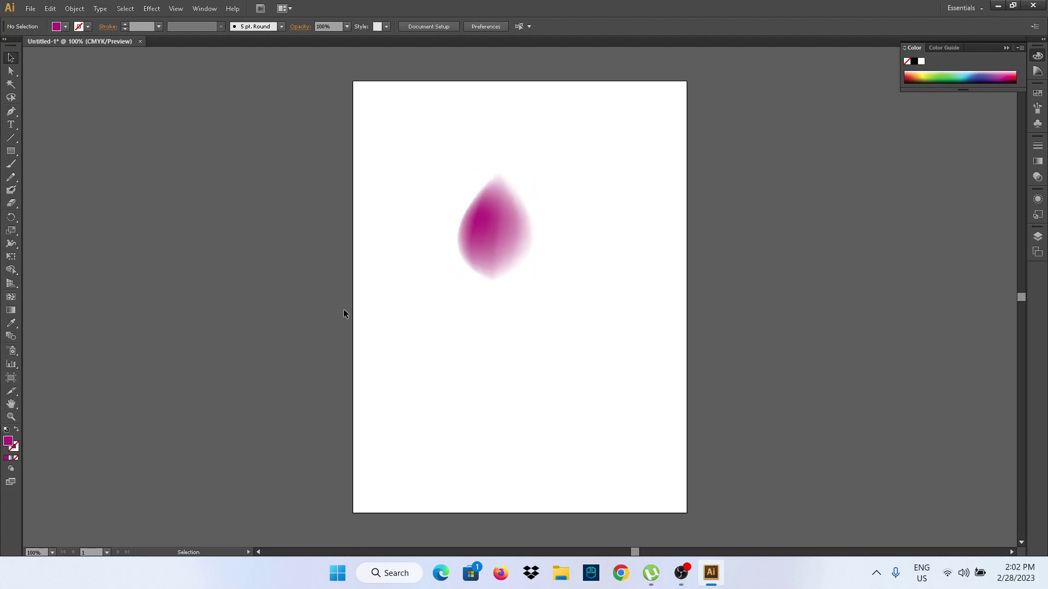
pyautogui.click(482, 266)
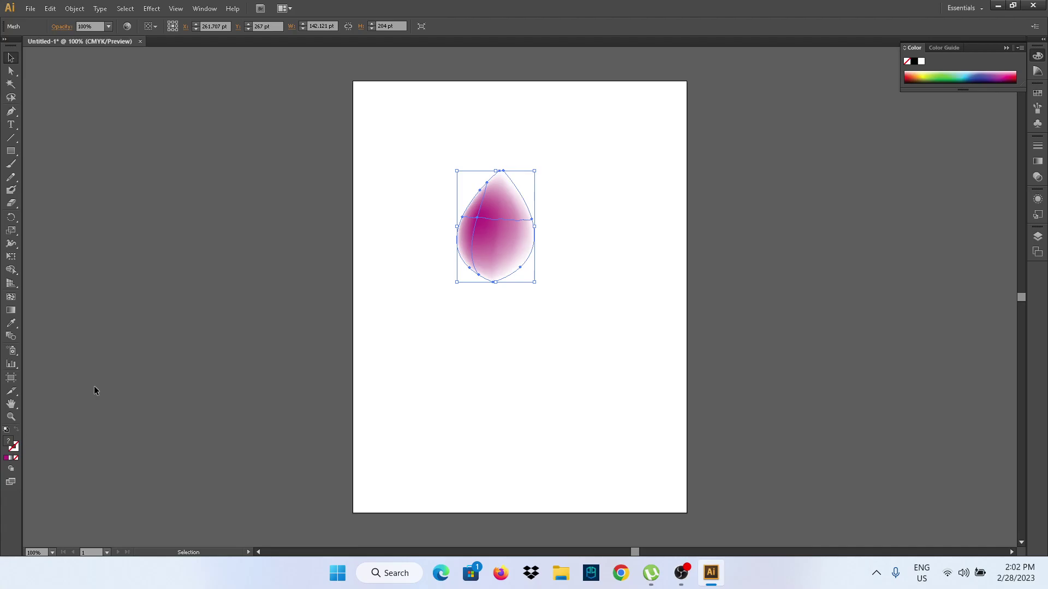
pyautogui.click(48, 9)
pyautogui.click(57, 23)
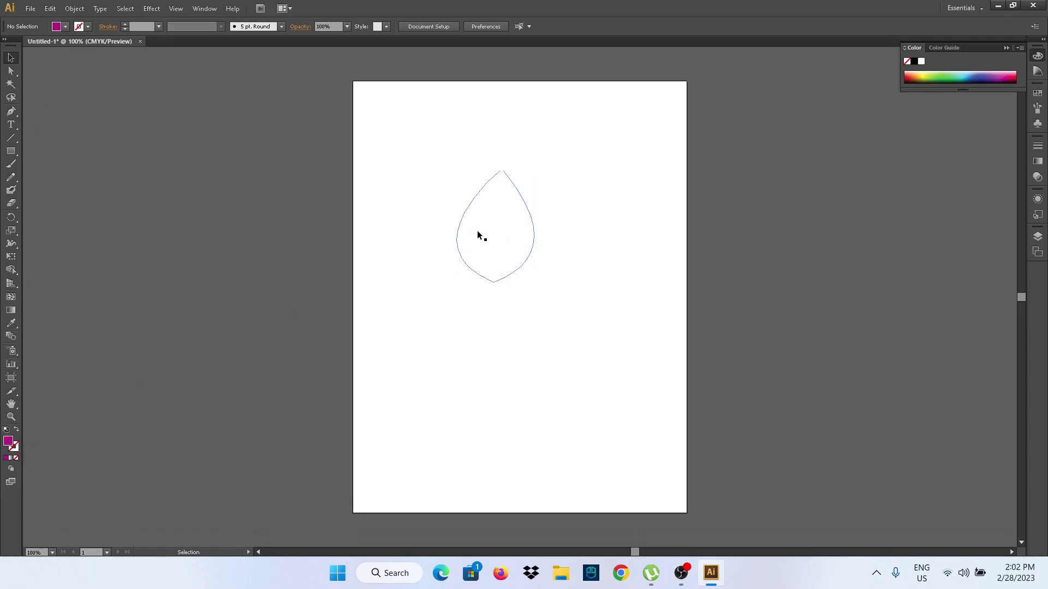
# Step: Fill the teardrop with pink-magenta F4A4E5 at hue 313°, then deselect it
pyautogui.click(477, 230)
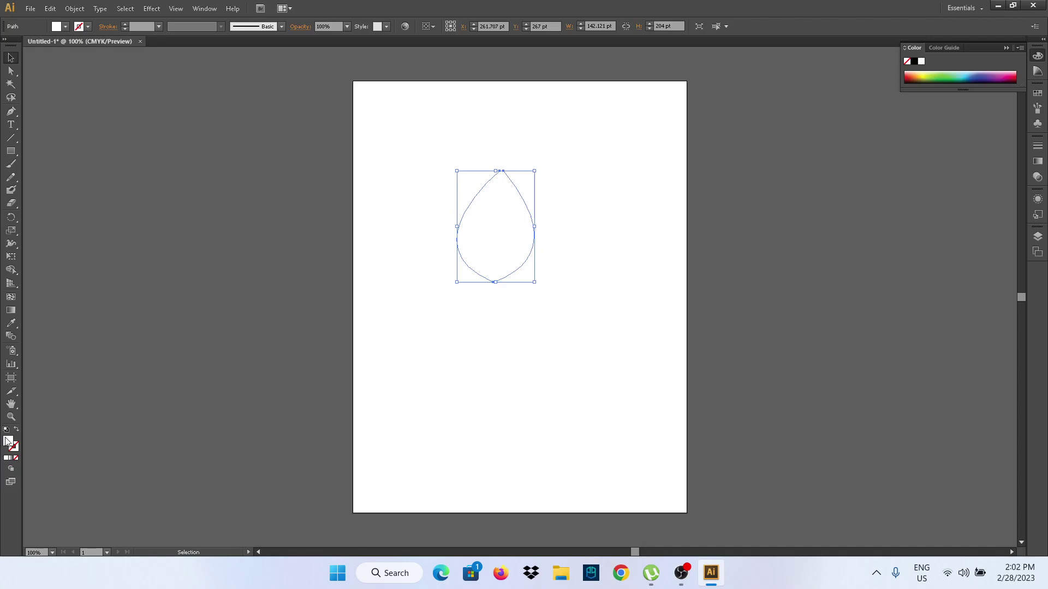
pyautogui.doubleClick(9, 441)
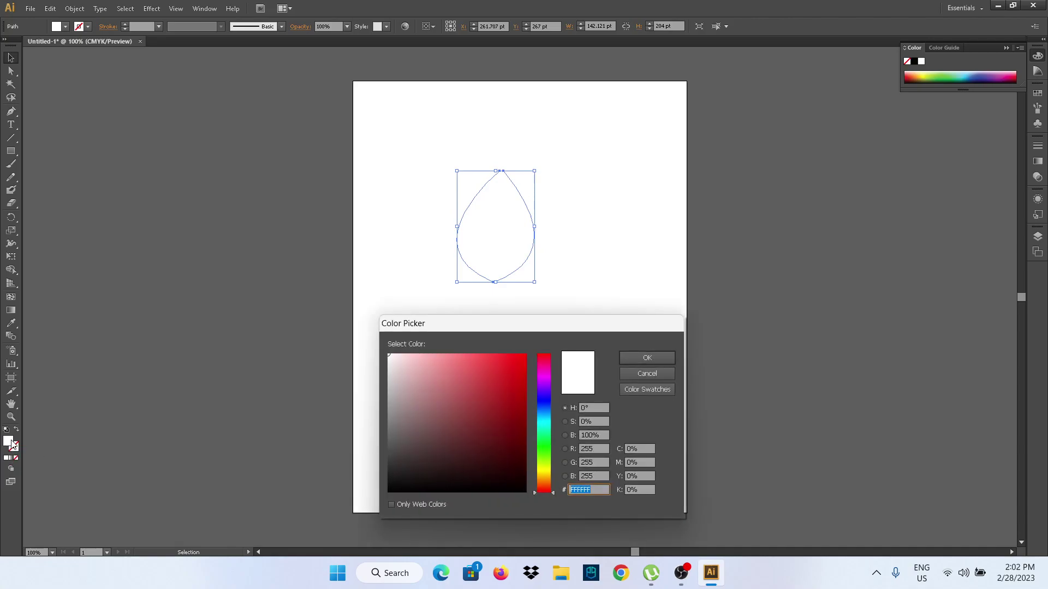
pyautogui.click(419, 362)
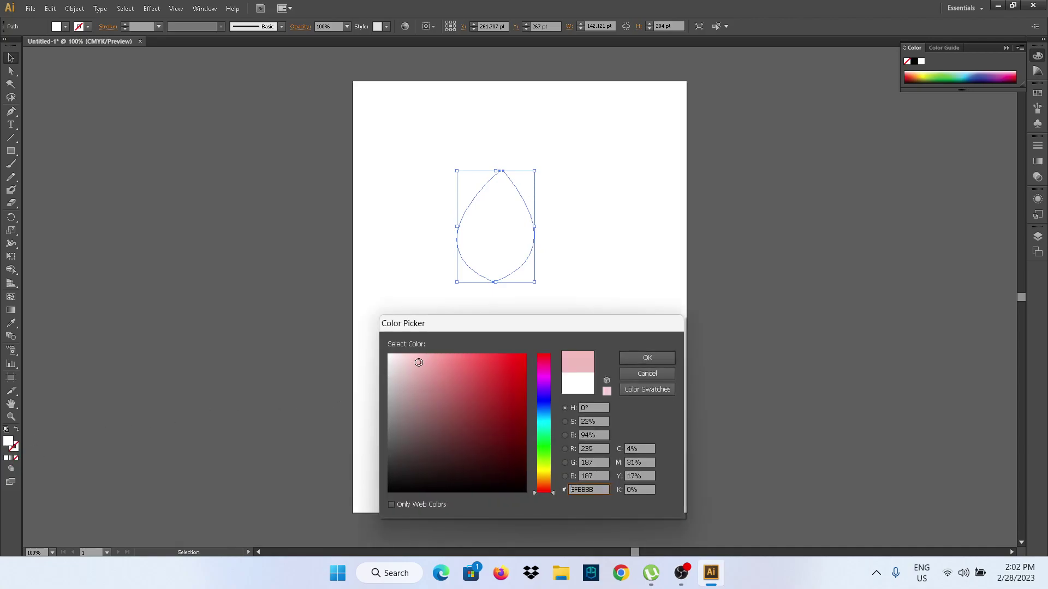
pyautogui.click(636, 359)
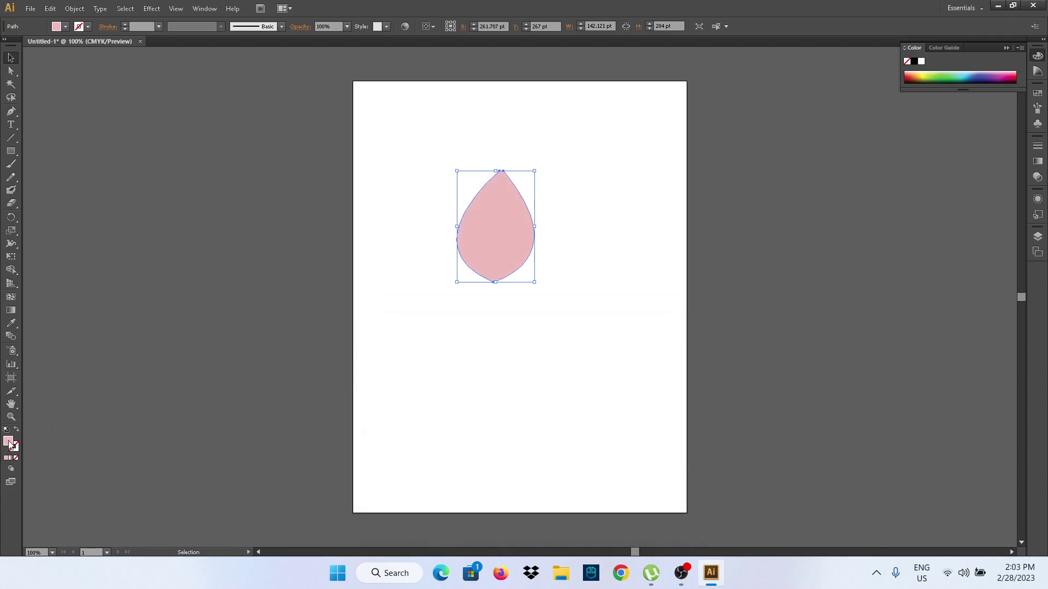
pyautogui.doubleClick(8, 443)
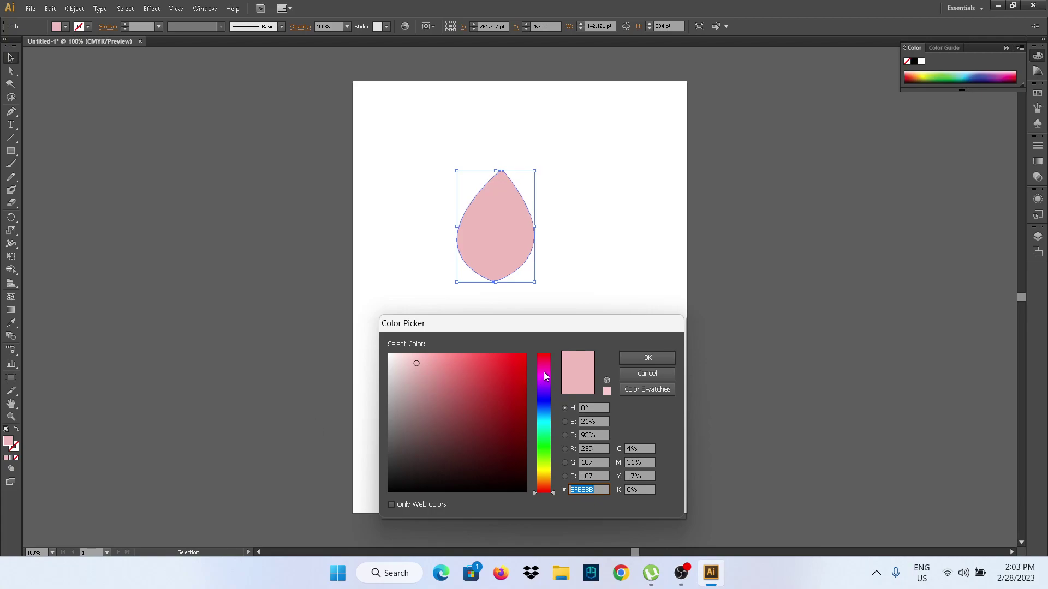
pyautogui.click(543, 372)
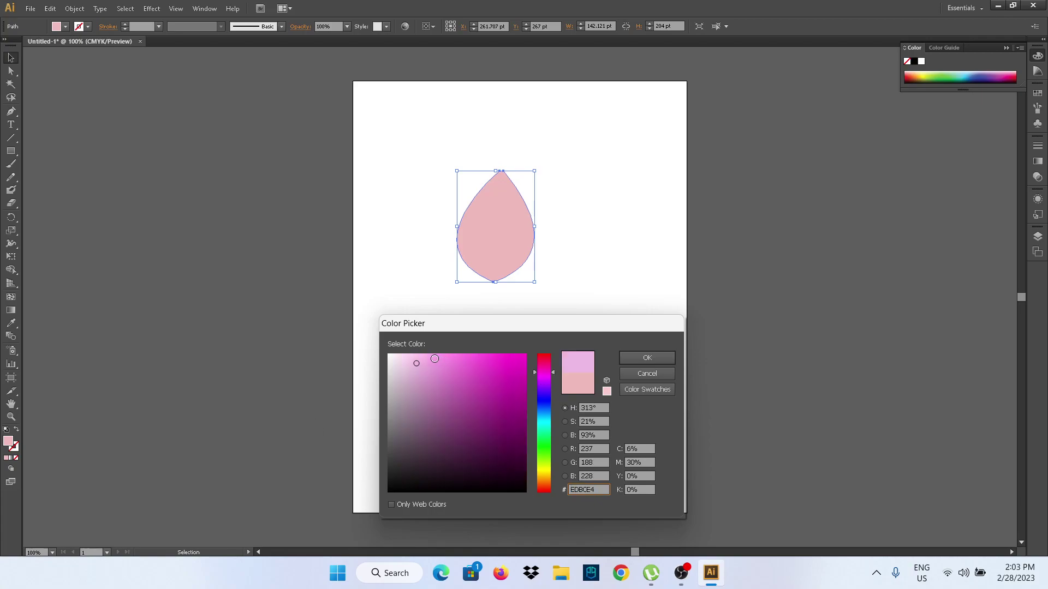
pyautogui.click(434, 358)
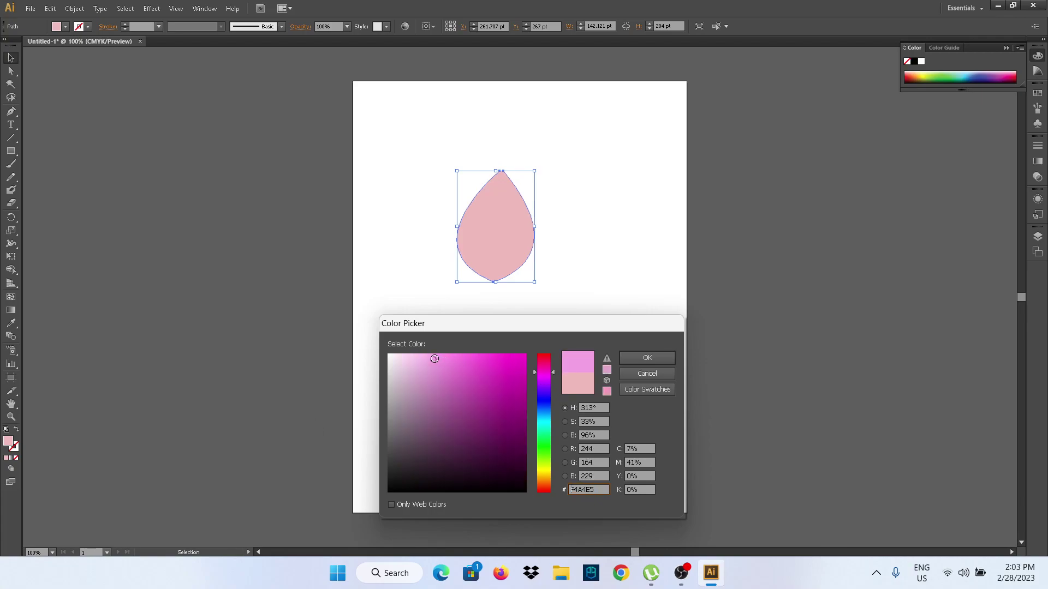
pyautogui.click(634, 355)
pyautogui.click(444, 357)
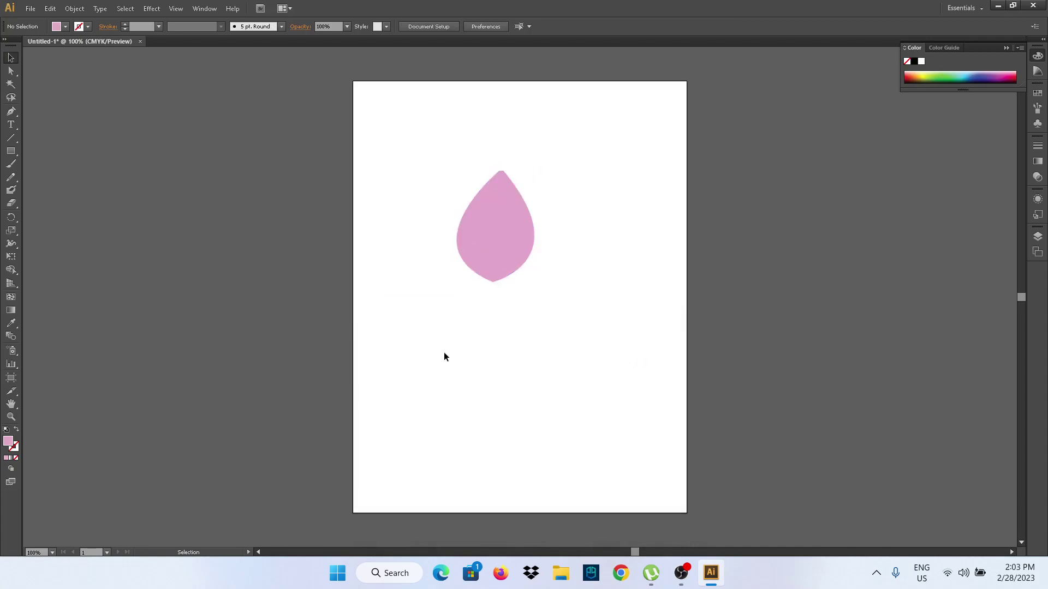
# Step: Set the fill colour to deep purple AA1395
pyautogui.doubleClick(9, 442)
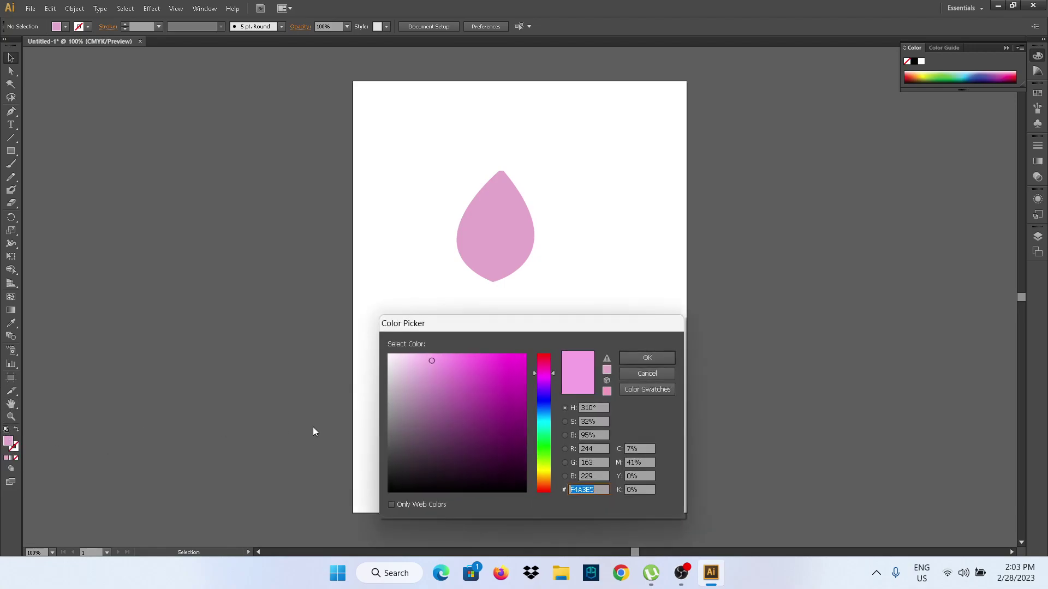
pyautogui.click(511, 400)
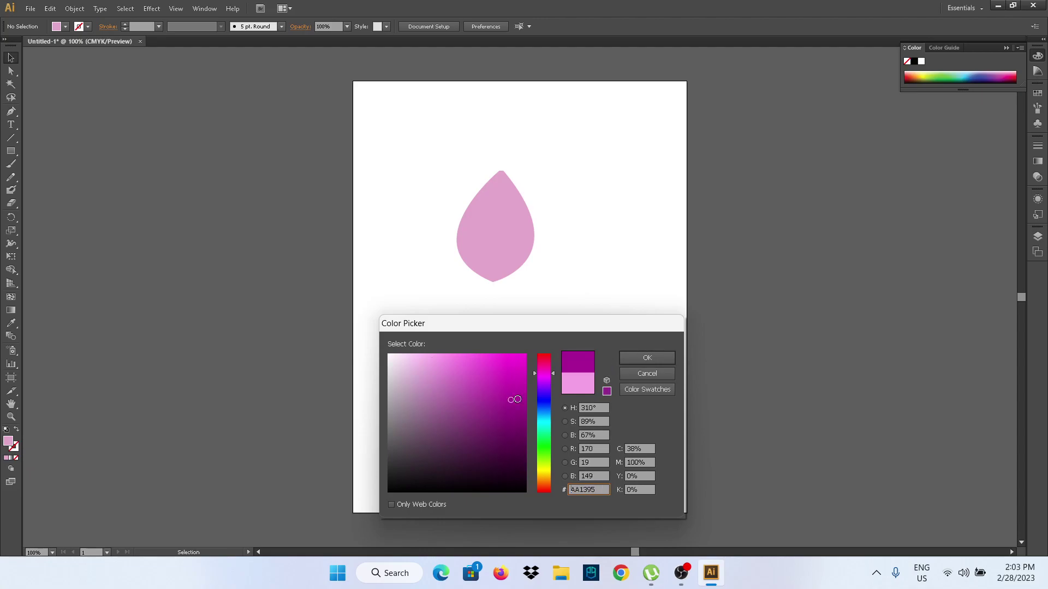
pyautogui.click(666, 359)
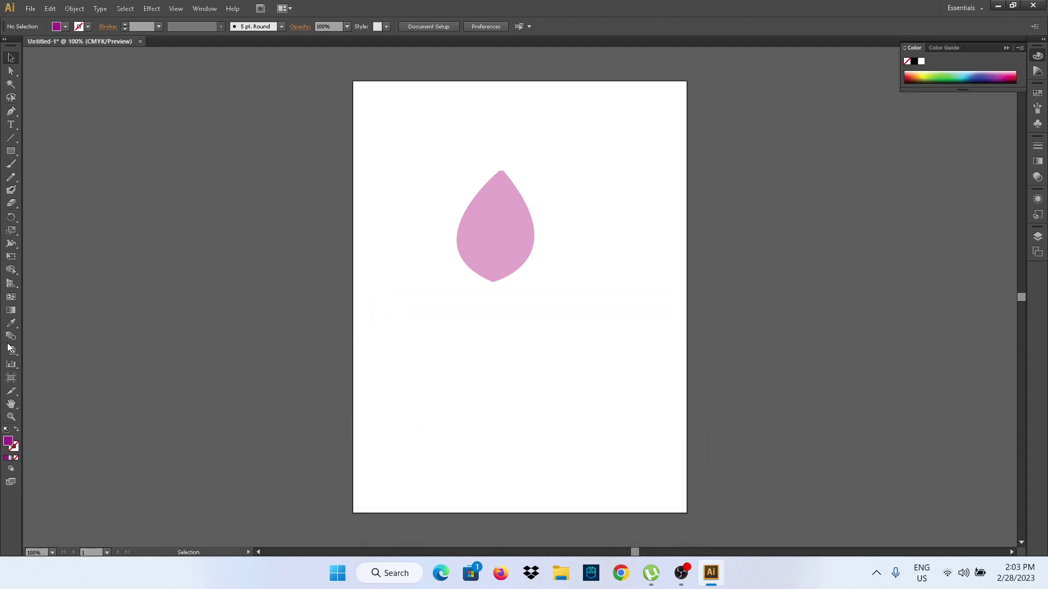
# Step: Add a purple mesh point in the petal's lower right, then deselect
pyautogui.click(11, 297)
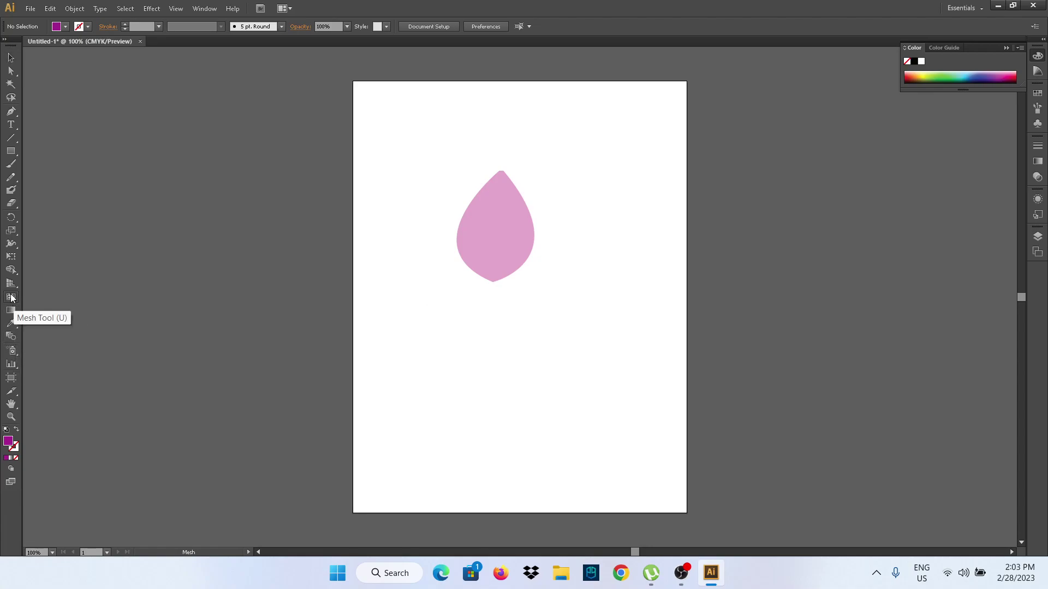
pyautogui.click(518, 249)
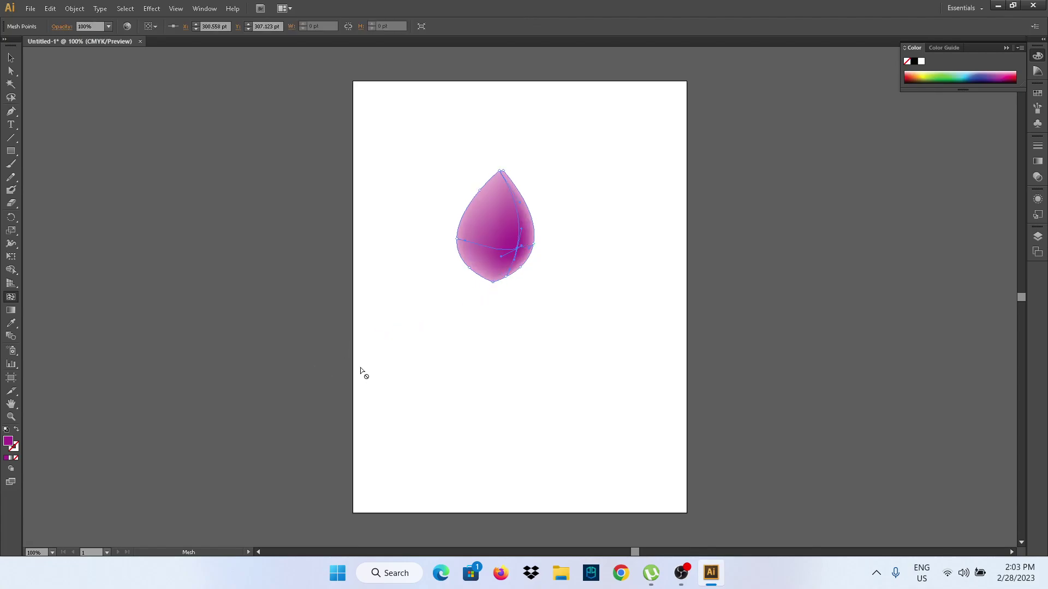
pyautogui.click(14, 58)
pyautogui.click(235, 186)
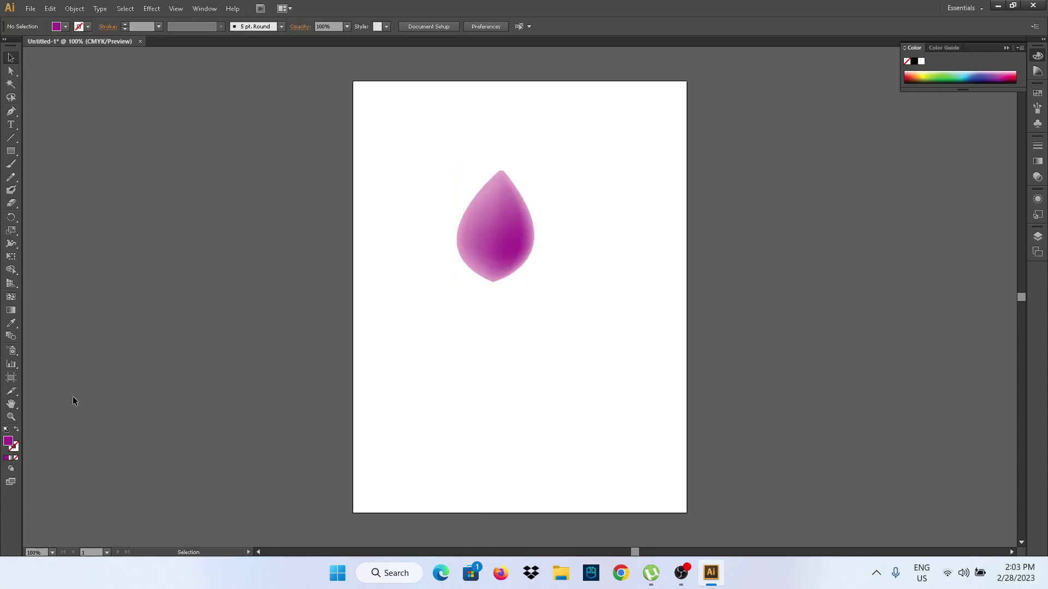
# Step: Set the fill colour to pale pink F4D7F1
pyautogui.doubleClick(7, 442)
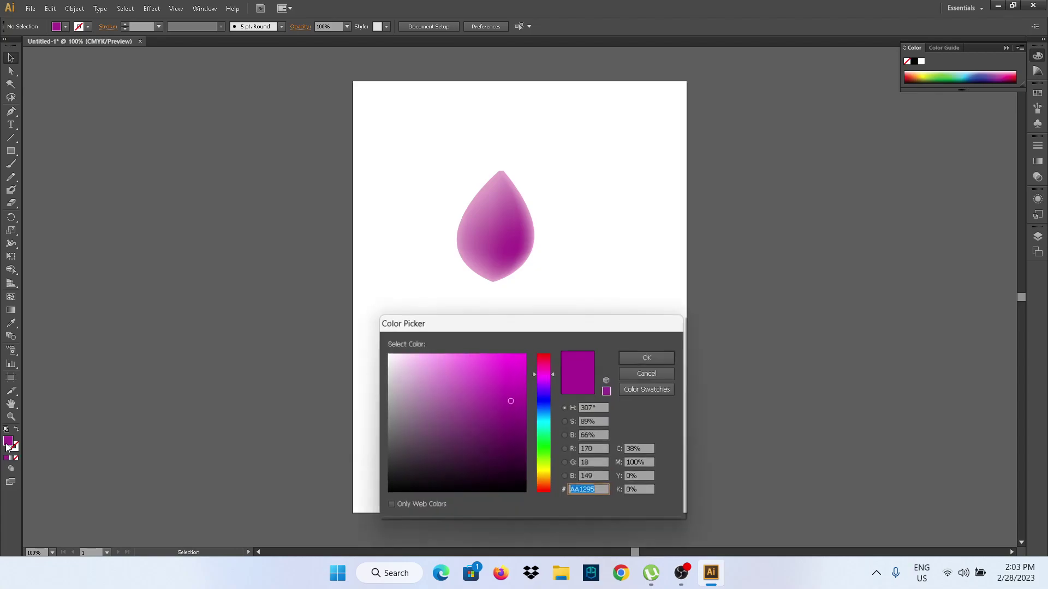
pyautogui.click(404, 360)
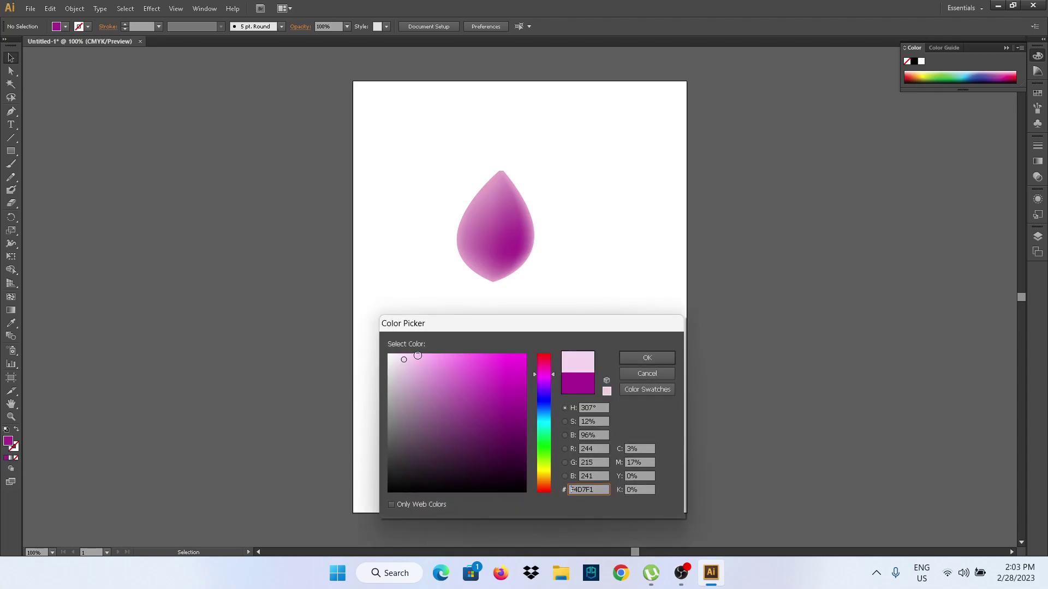
pyautogui.click(650, 358)
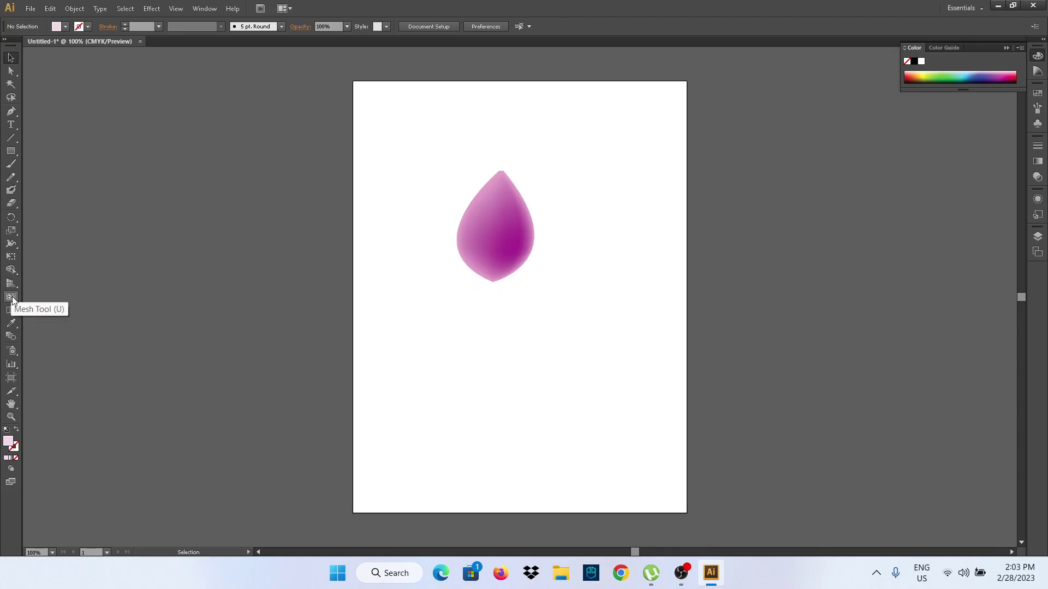
# Step: Add a pale pink mesh point near the petal's tip, then deselect
pyautogui.click(10, 296)
pyautogui.click(517, 247)
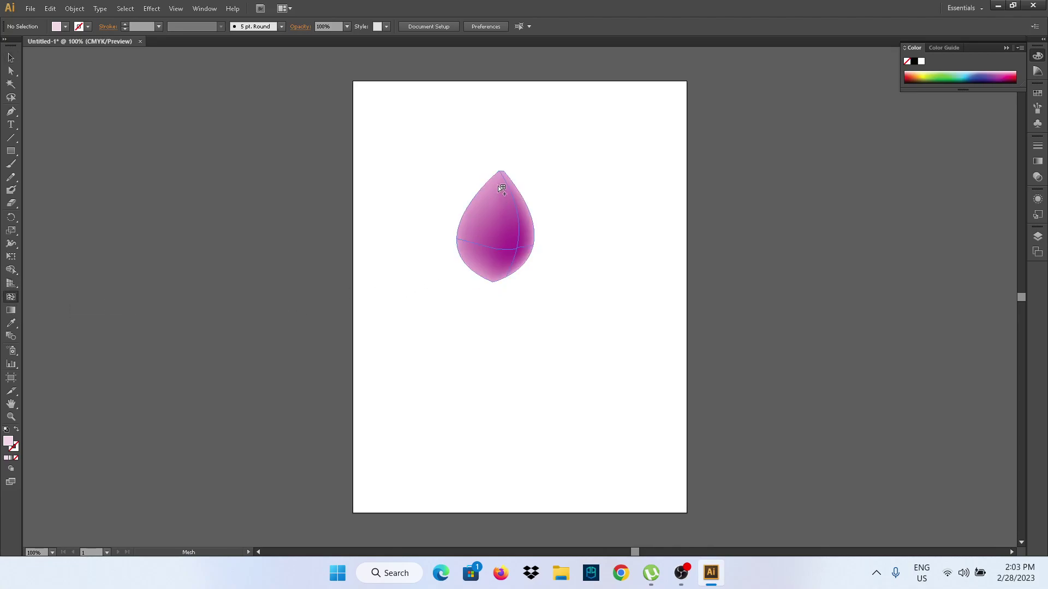
pyautogui.click(494, 181)
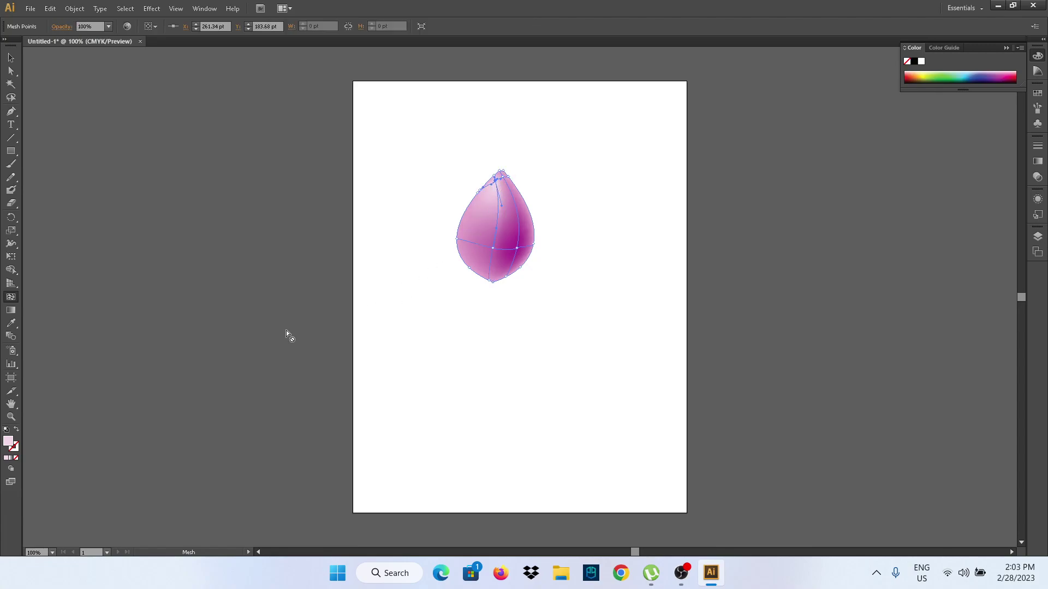
pyautogui.click(11, 57)
pyautogui.click(216, 197)
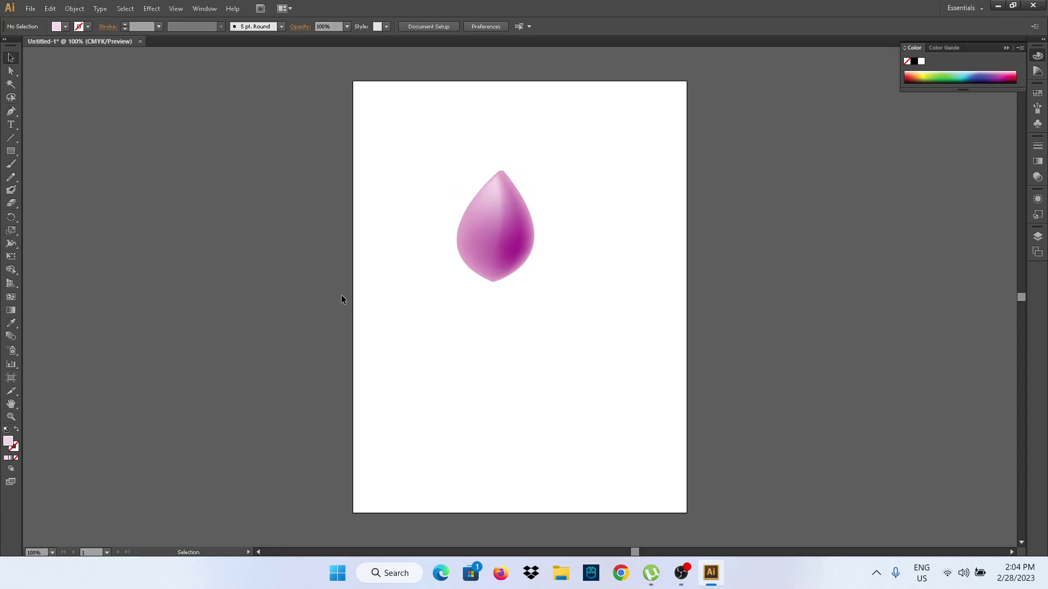
# Step: Pen-draw a curved pale pink petal over the bud's right side, from tip to base
pyautogui.click(11, 112)
pyautogui.click(512, 171)
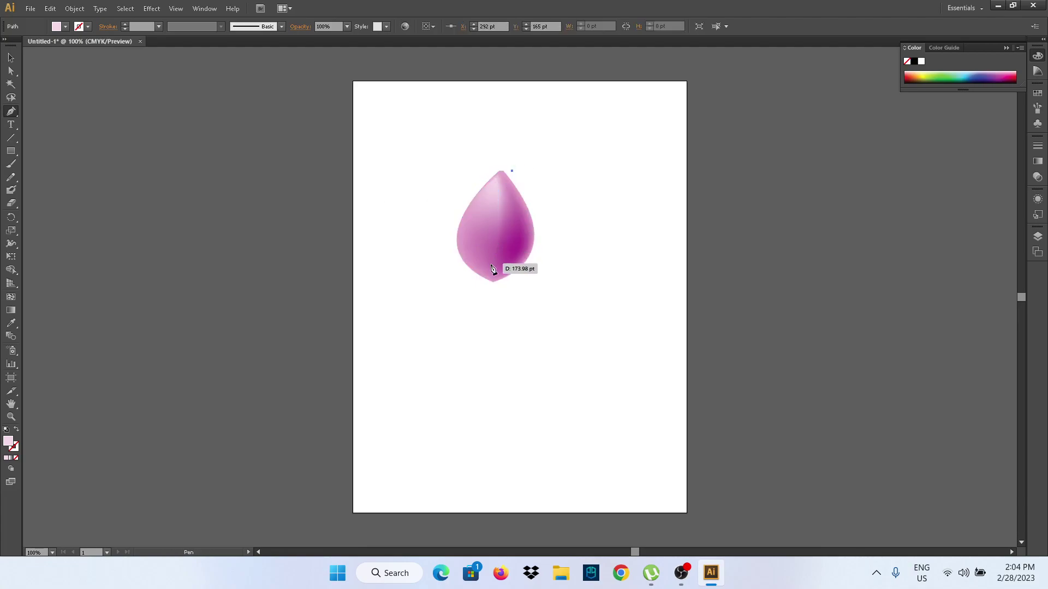
pyautogui.moveTo(488, 275); pyautogui.dragTo(512, 344)
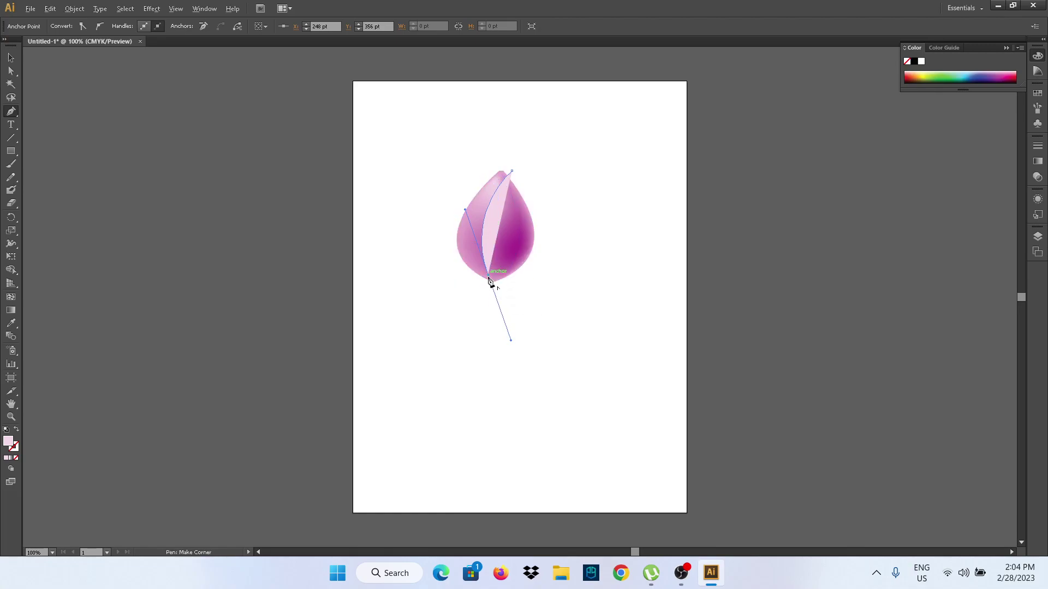
pyautogui.click(489, 278)
pyautogui.moveTo(512, 171)
pyautogui.mouseDown()
pyautogui.moveTo(480, 142)
pyautogui.moveTo(446, 73)
pyautogui.mouseUp()
pyautogui.moveTo(446, 74)
pyautogui.mouseDown()
pyautogui.moveTo(453, 89)
pyautogui.moveTo(433, 132)
pyautogui.mouseUp()
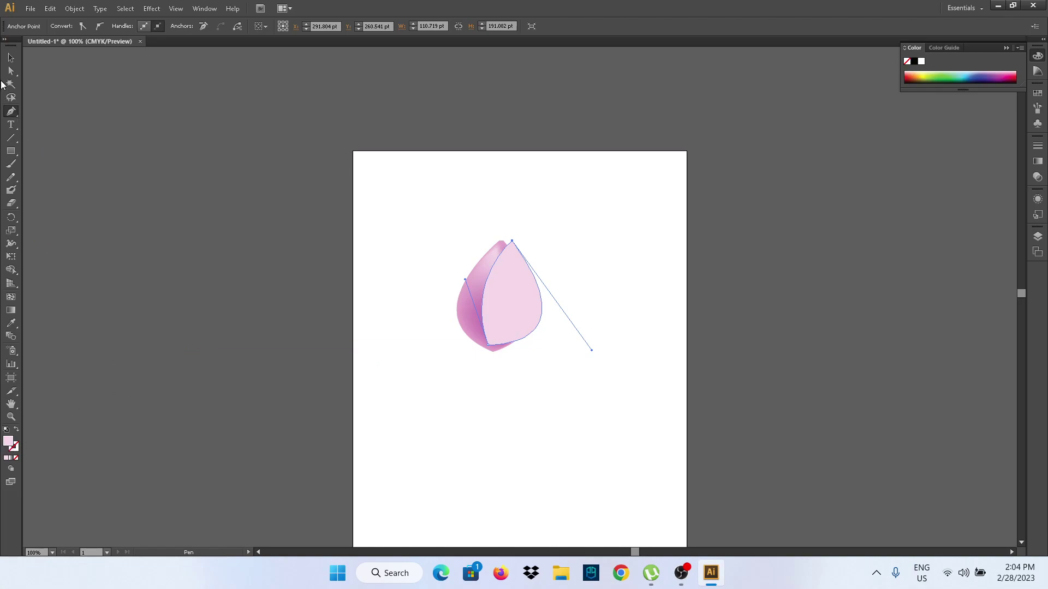
pyautogui.click(10, 62)
pyautogui.click(213, 234)
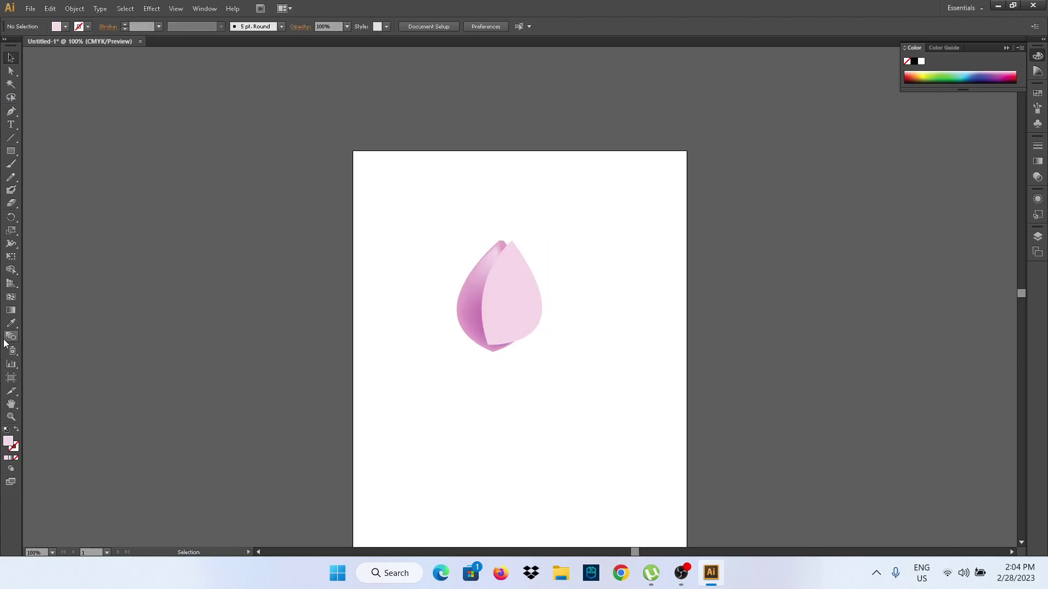
# Step: Add a deep purple (961A90) mesh point to the front petal
pyautogui.doubleClick(9, 444)
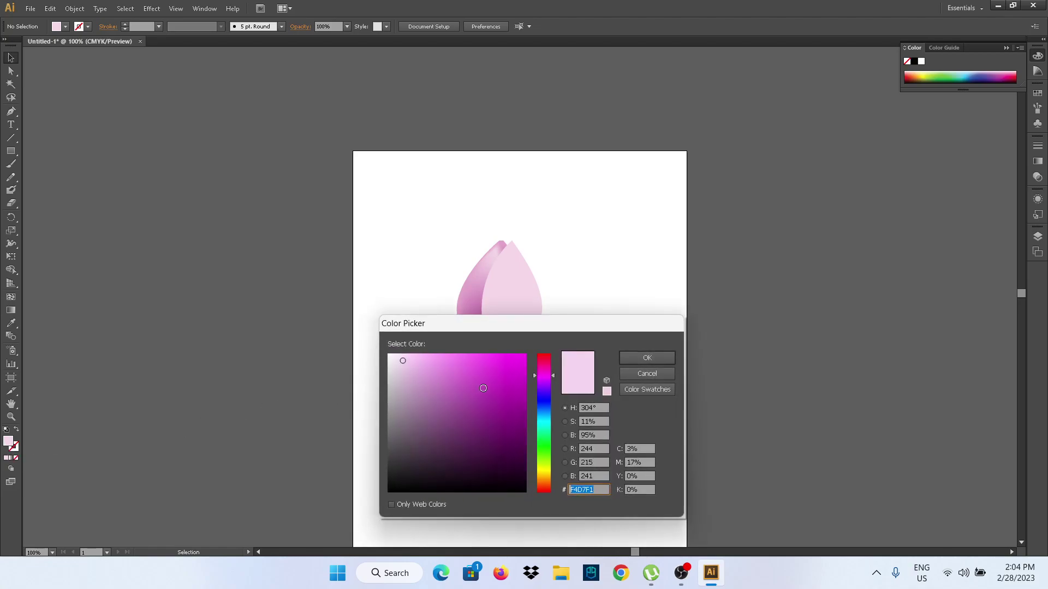
pyautogui.click(503, 409)
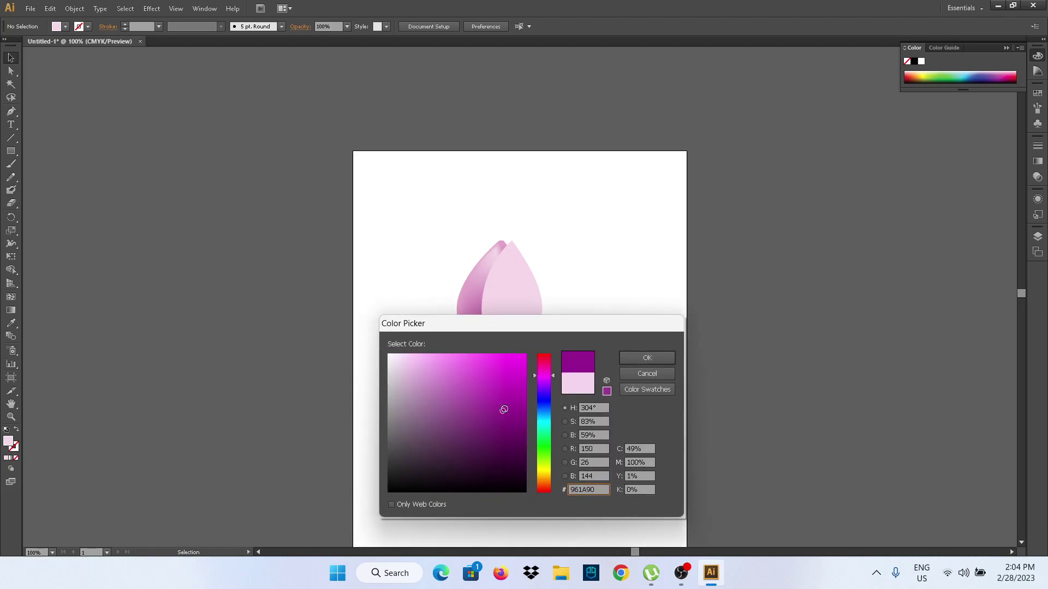
pyautogui.click(636, 356)
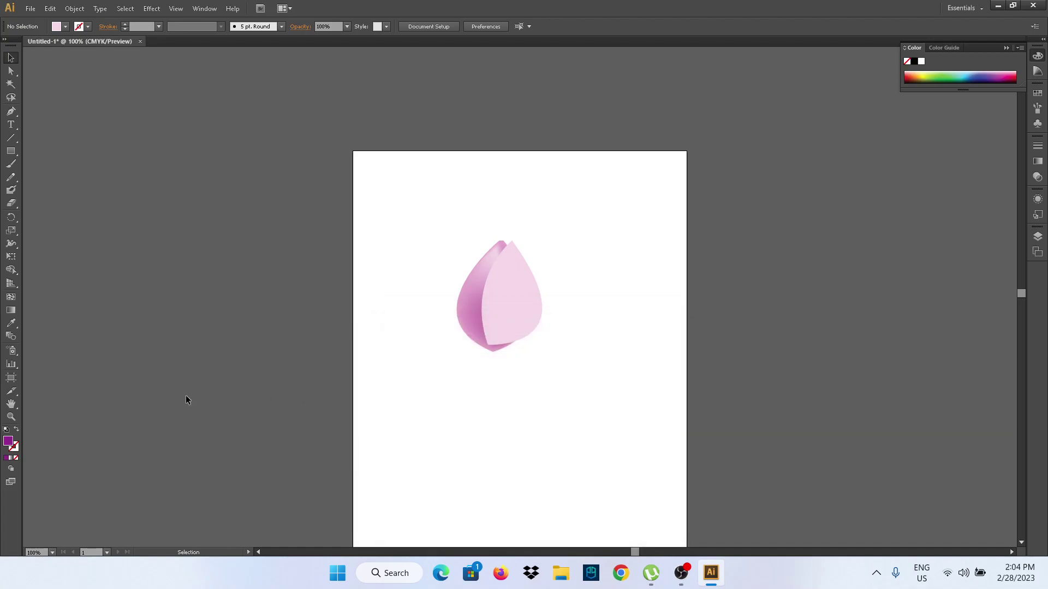
pyautogui.click(11, 297)
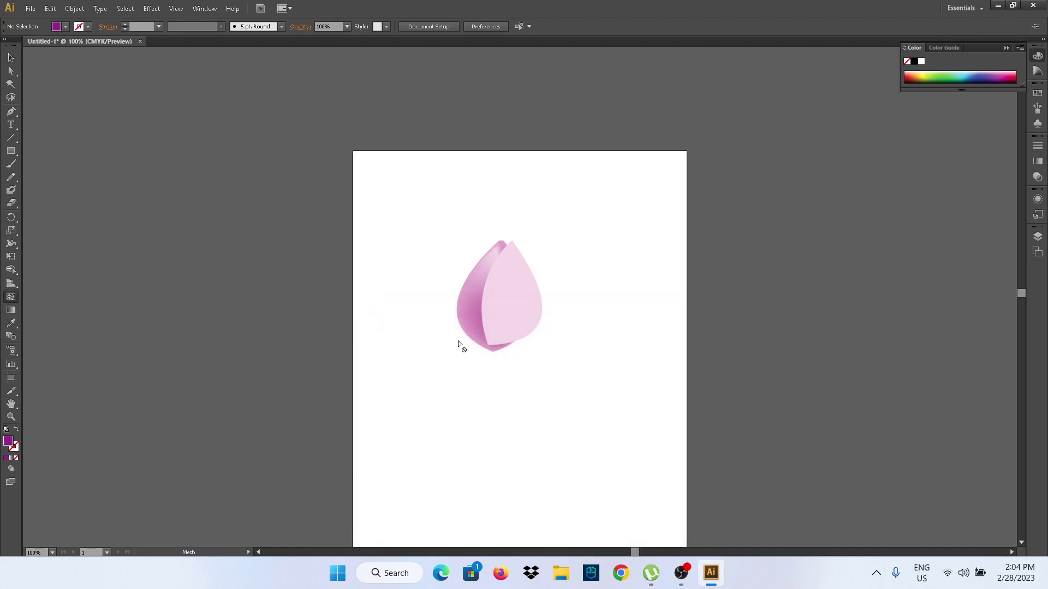
pyautogui.click(524, 316)
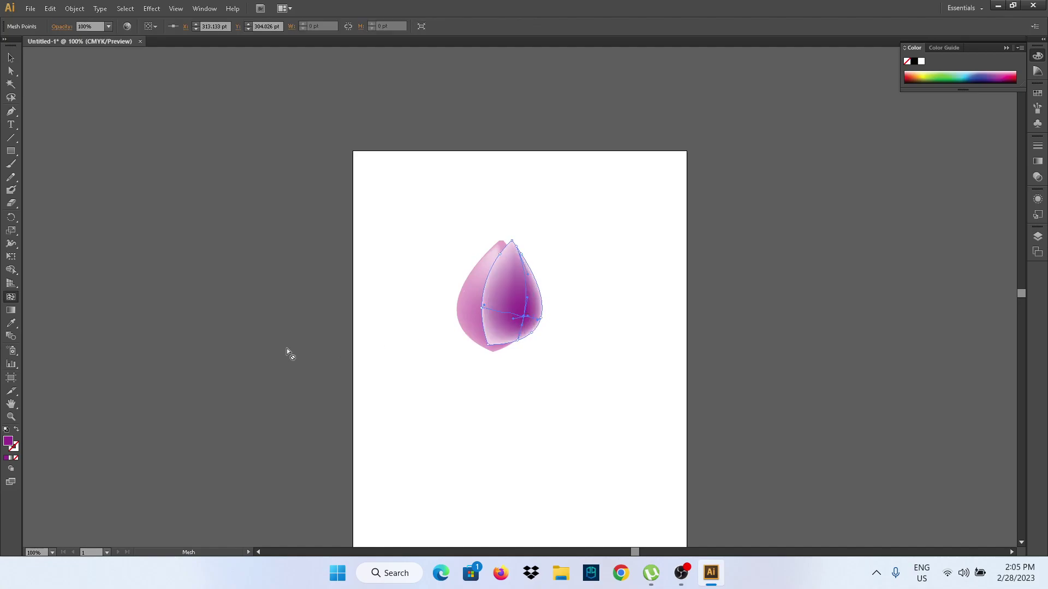
# Step: Nudge the front mesh petal slightly lower and deselect it
pyautogui.click(13, 58)
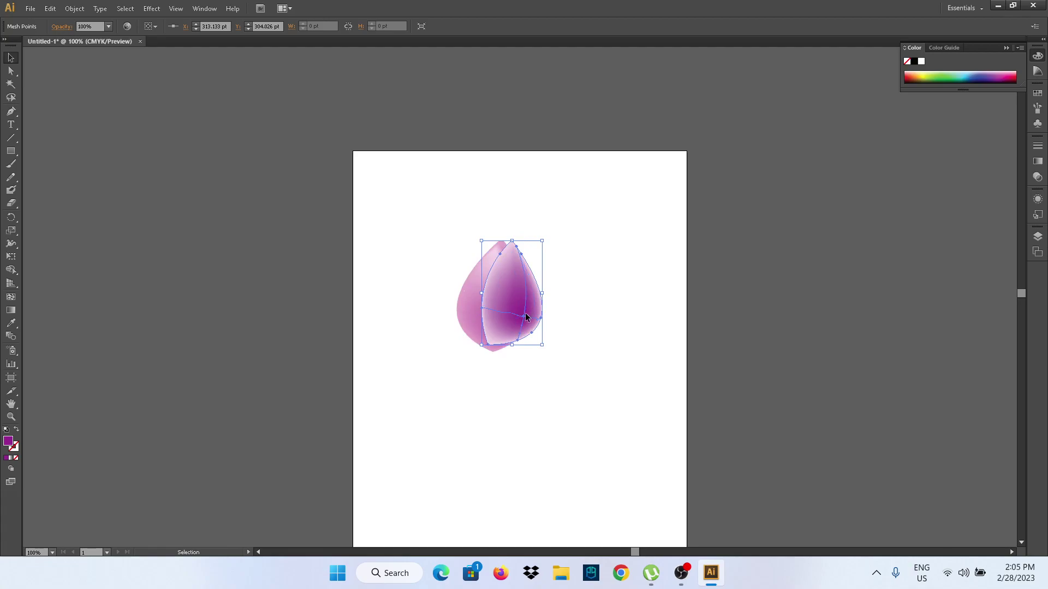
pyautogui.moveTo(525, 315); pyautogui.dragTo(525, 322)
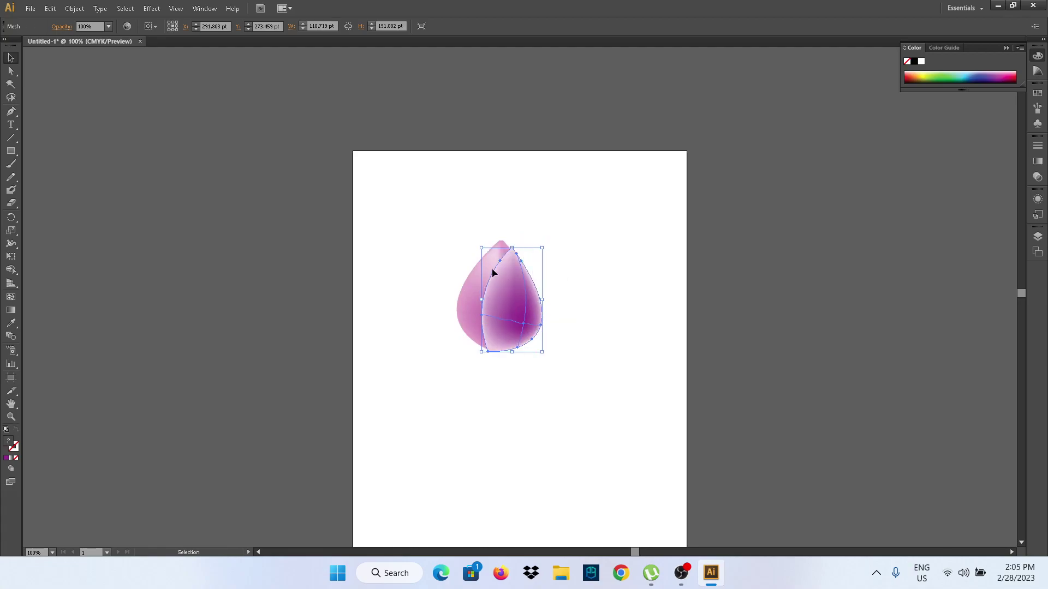
pyautogui.click(384, 264)
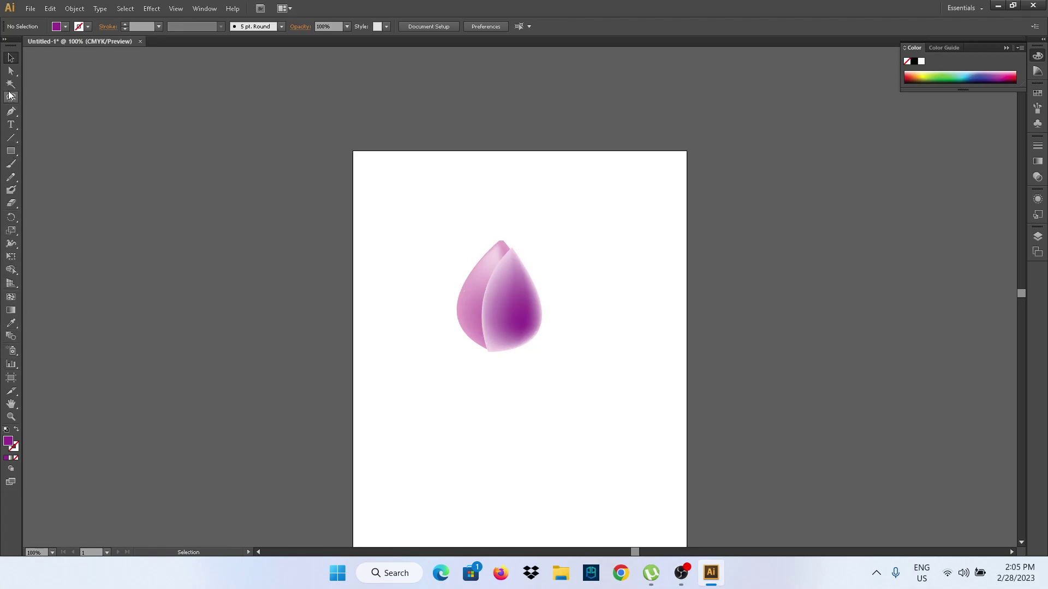
# Step: Start a new Pen path across the bud's lower front with curved and corner anchors
pyautogui.click(11, 111)
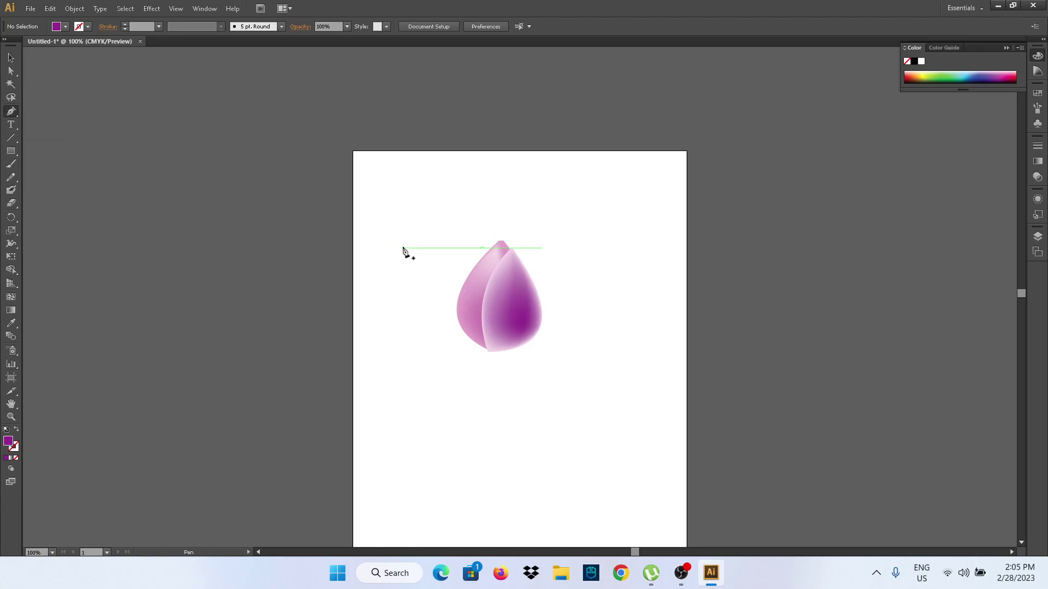
pyautogui.click(479, 262)
pyautogui.moveTo(468, 334); pyautogui.dragTo(498, 346)
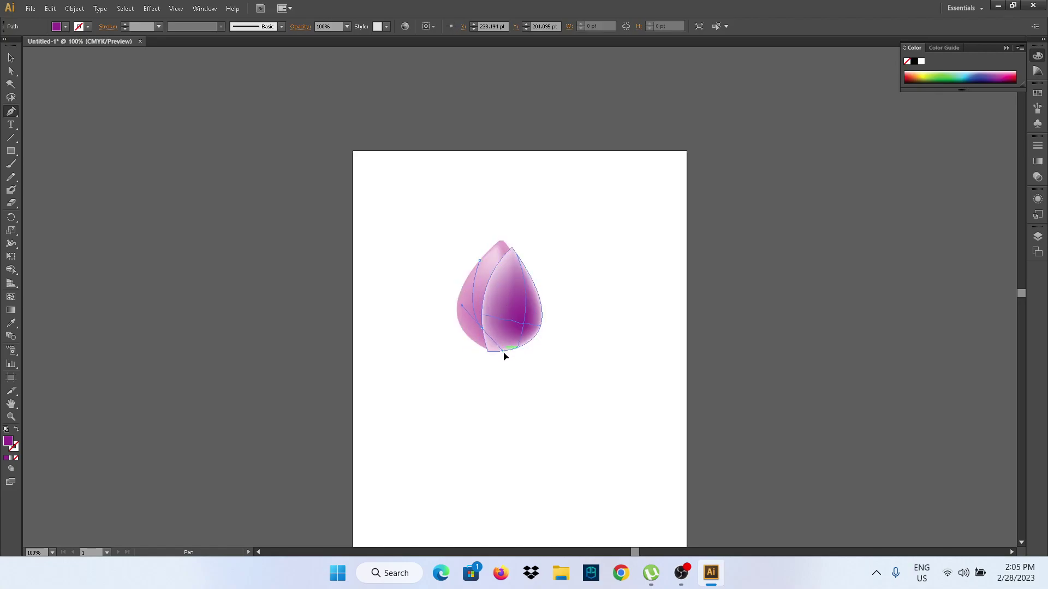
pyautogui.moveTo(504, 353)
pyautogui.mouseDown()
pyautogui.moveTo(487, 311)
pyautogui.moveTo(483, 335)
pyautogui.mouseUp()
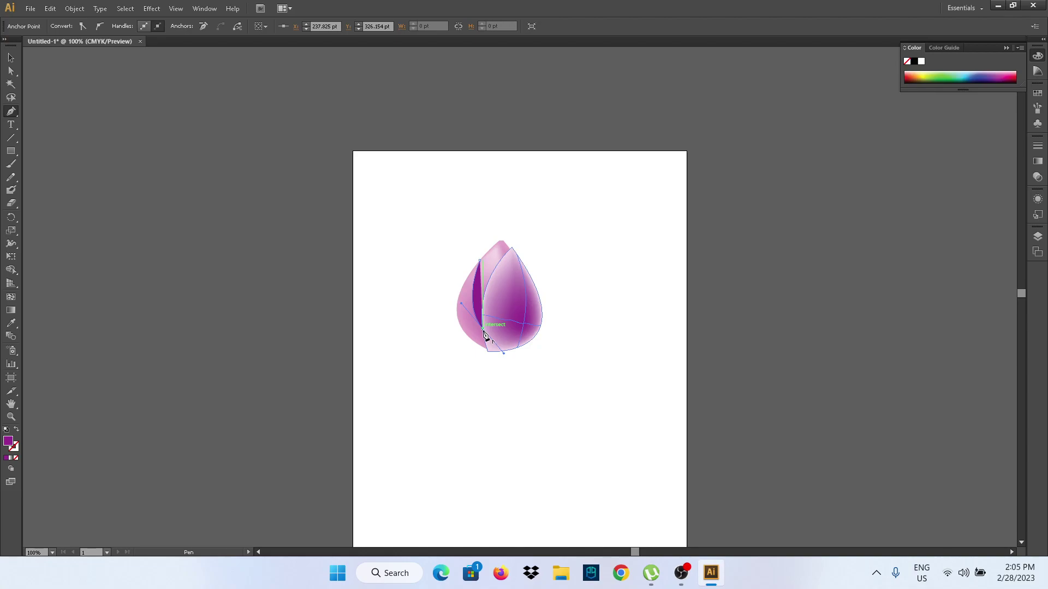
pyautogui.click(483, 329)
pyautogui.moveTo(502, 278); pyautogui.dragTo(527, 259)
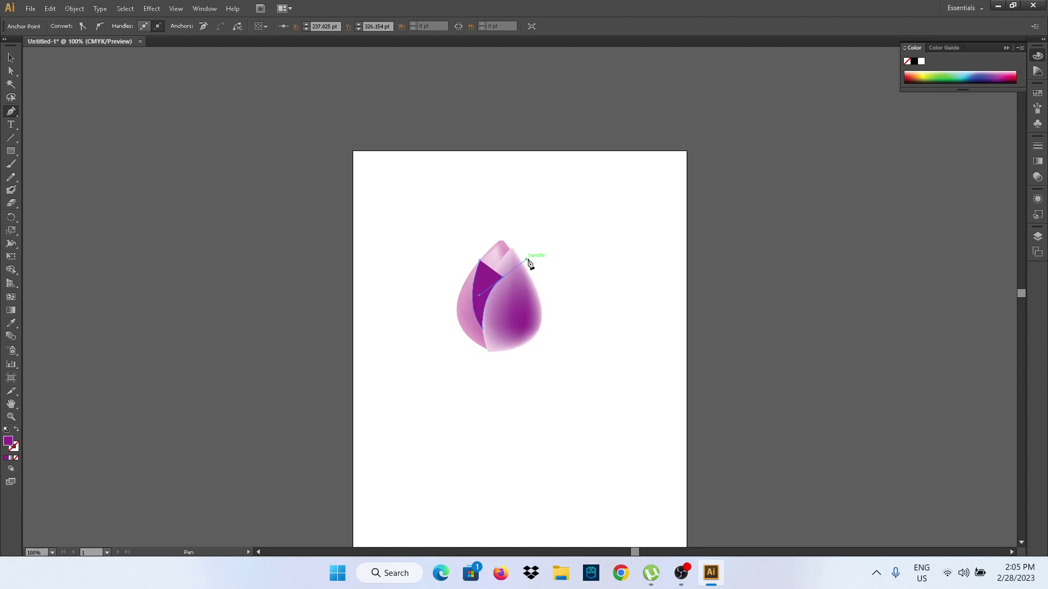
pyautogui.click(502, 278)
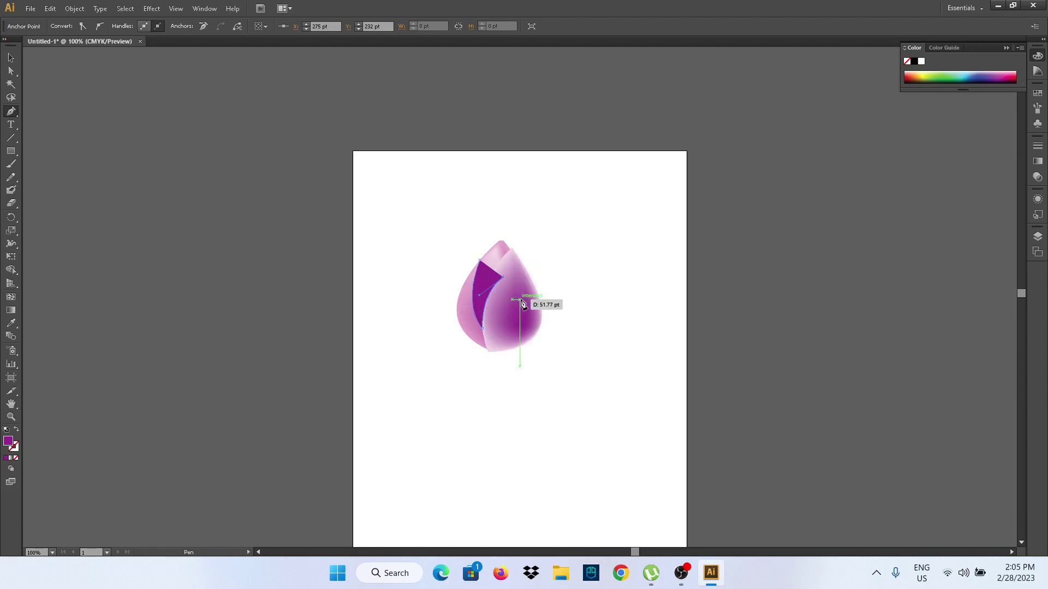
pyautogui.click(528, 316)
pyautogui.moveTo(529, 333); pyautogui.dragTo(523, 361)
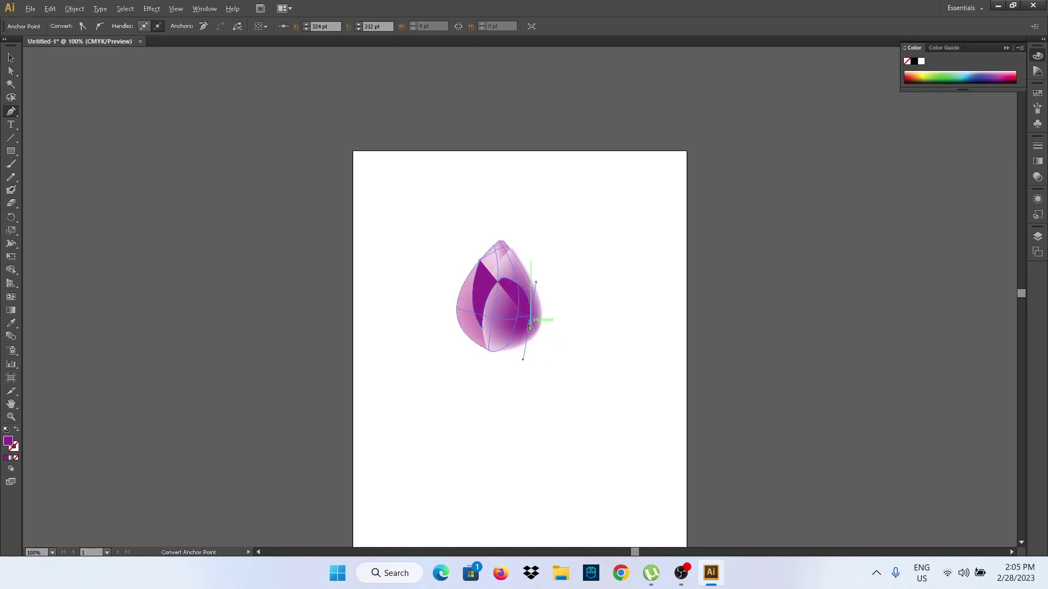
# Step: Extend the path down to a pointed tip below the bud, back up, and close it
pyautogui.click(528, 321)
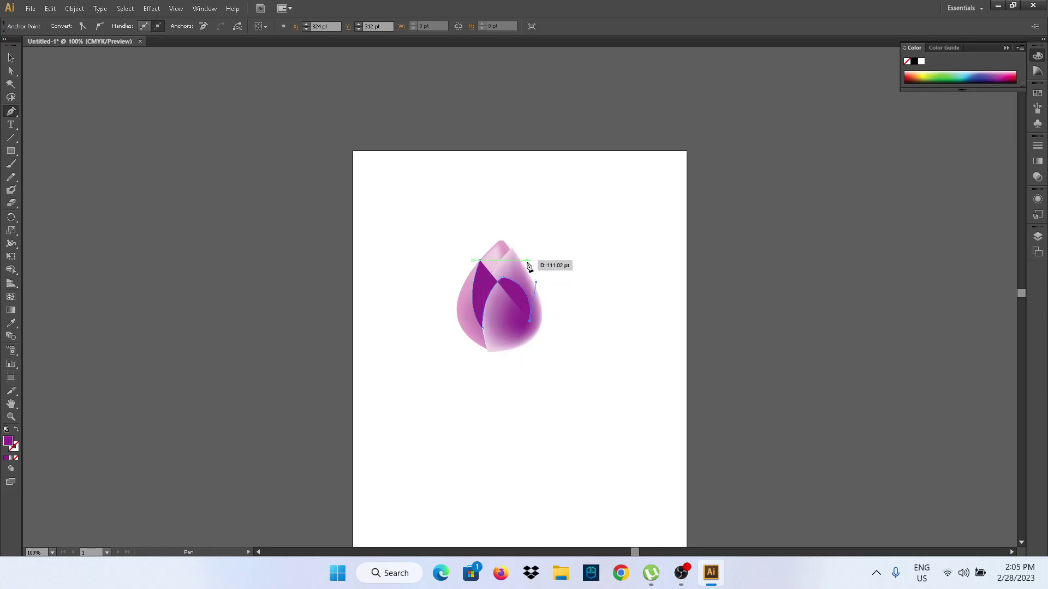
pyautogui.moveTo(525, 261); pyautogui.dragTo(510, 236)
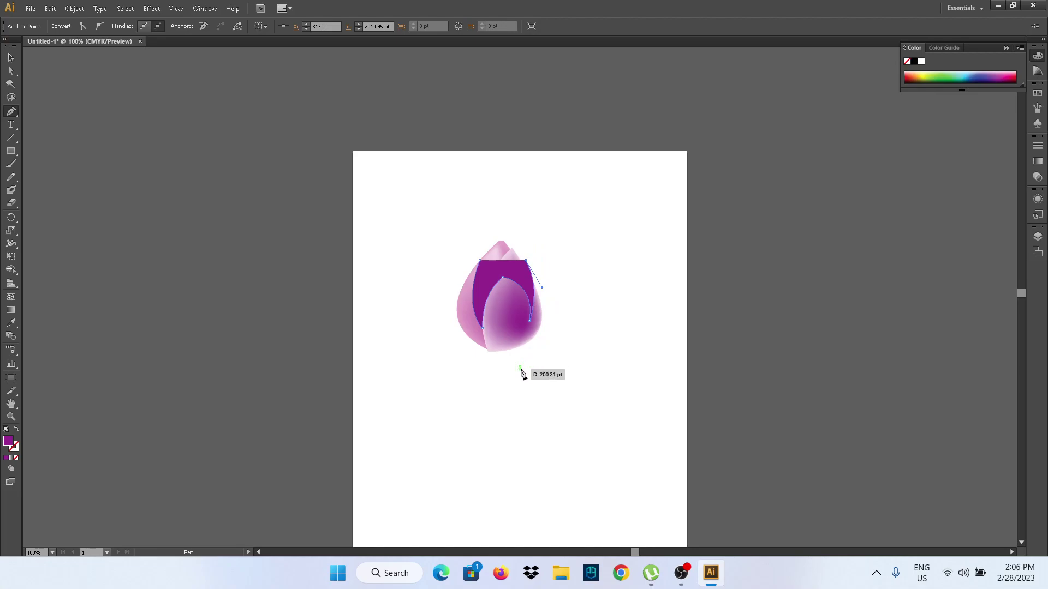
pyautogui.moveTo(520, 370); pyautogui.dragTo(456, 439)
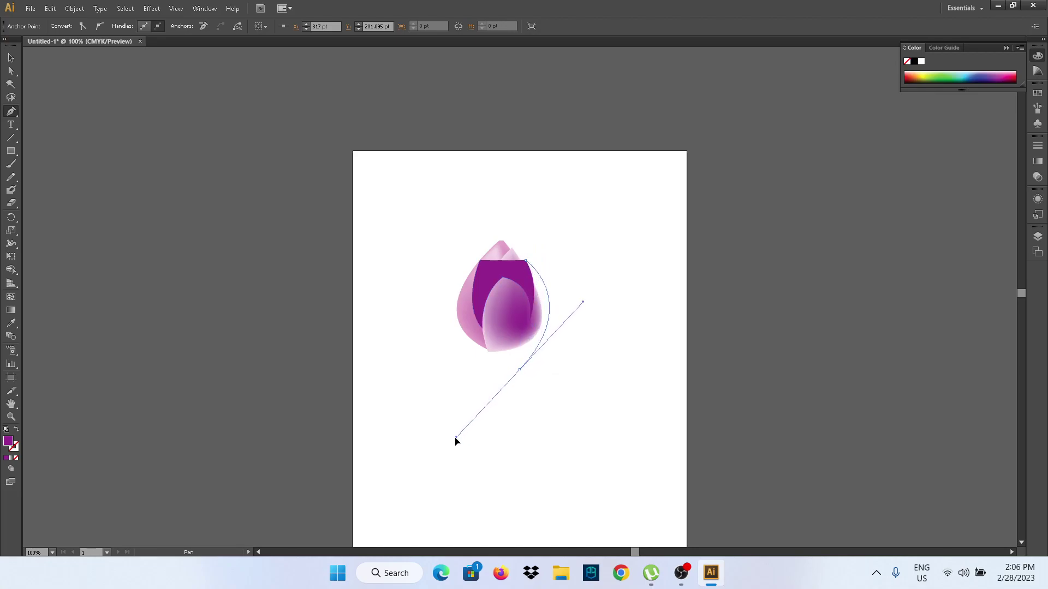
pyautogui.click(519, 370)
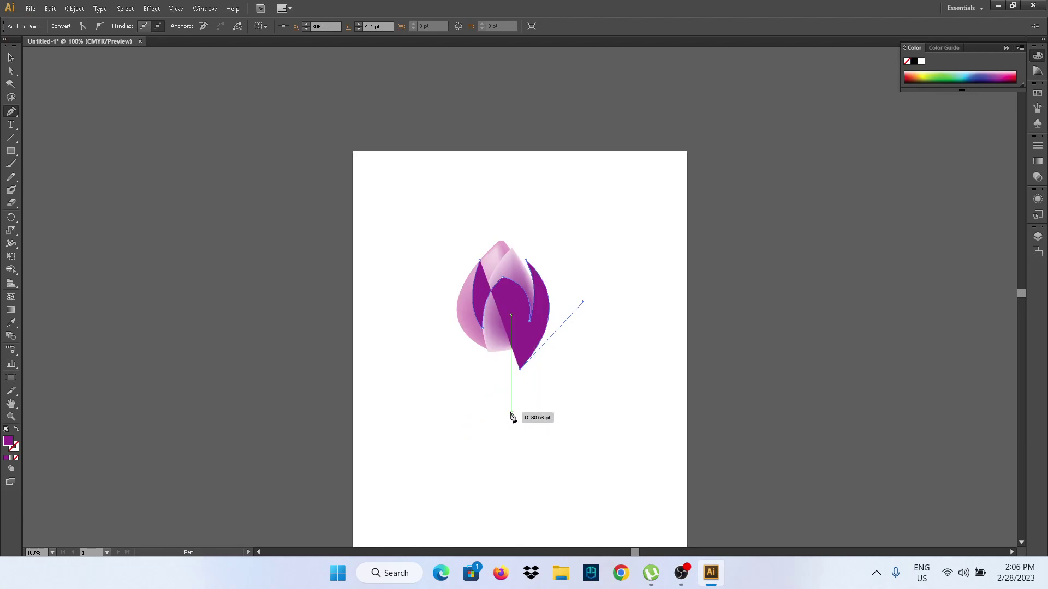
pyautogui.moveTo(511, 413); pyautogui.dragTo(512, 440)
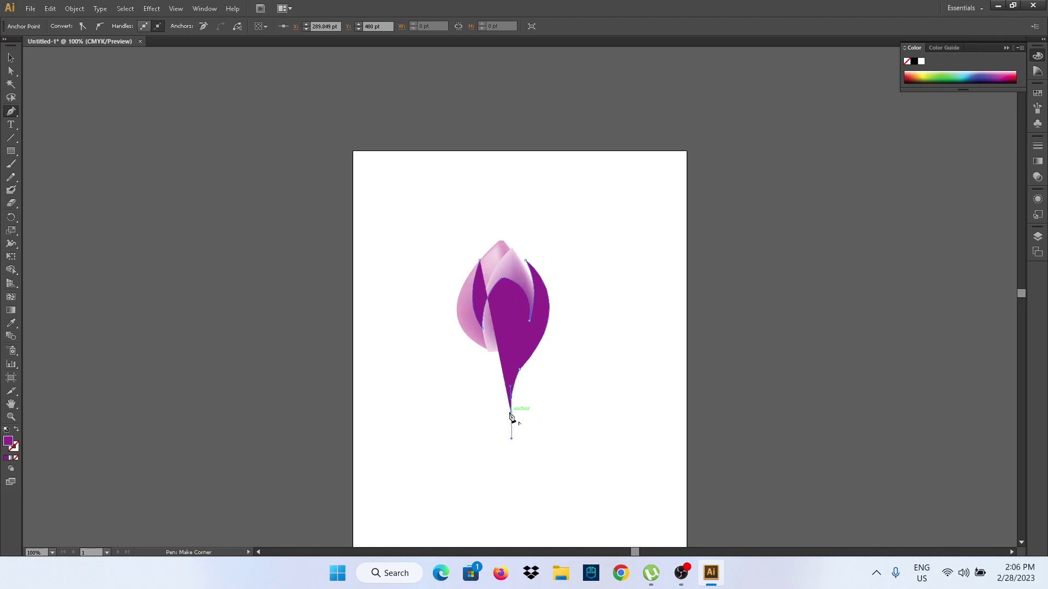
pyautogui.click(511, 412)
pyautogui.moveTo(472, 369); pyautogui.dragTo(445, 351)
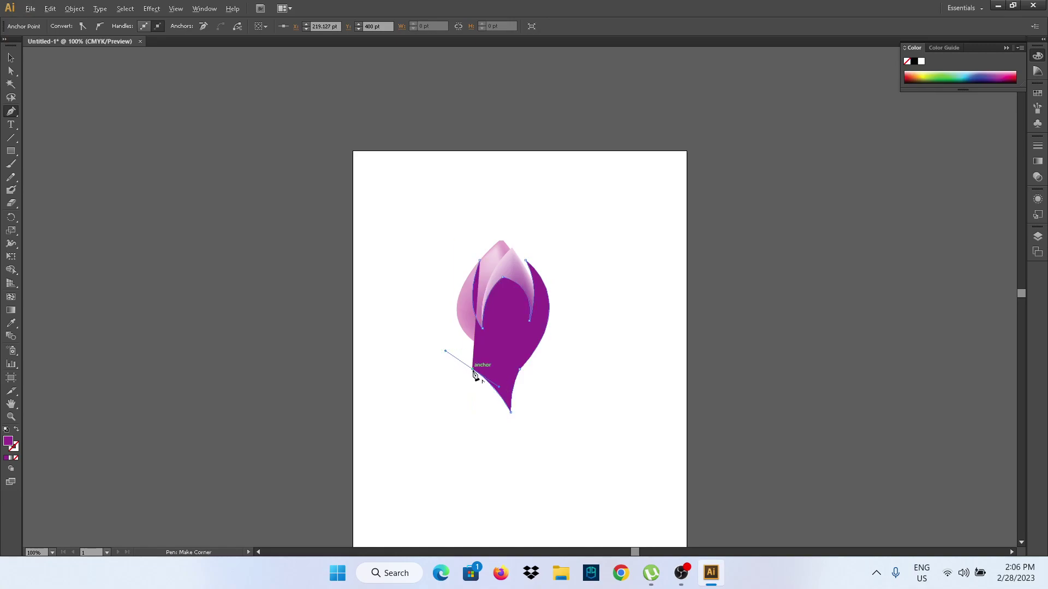
pyautogui.click(473, 369)
pyautogui.moveTo(481, 258); pyautogui.dragTo(528, 204)
pyautogui.moveTo(528, 204); pyautogui.dragTo(543, 202)
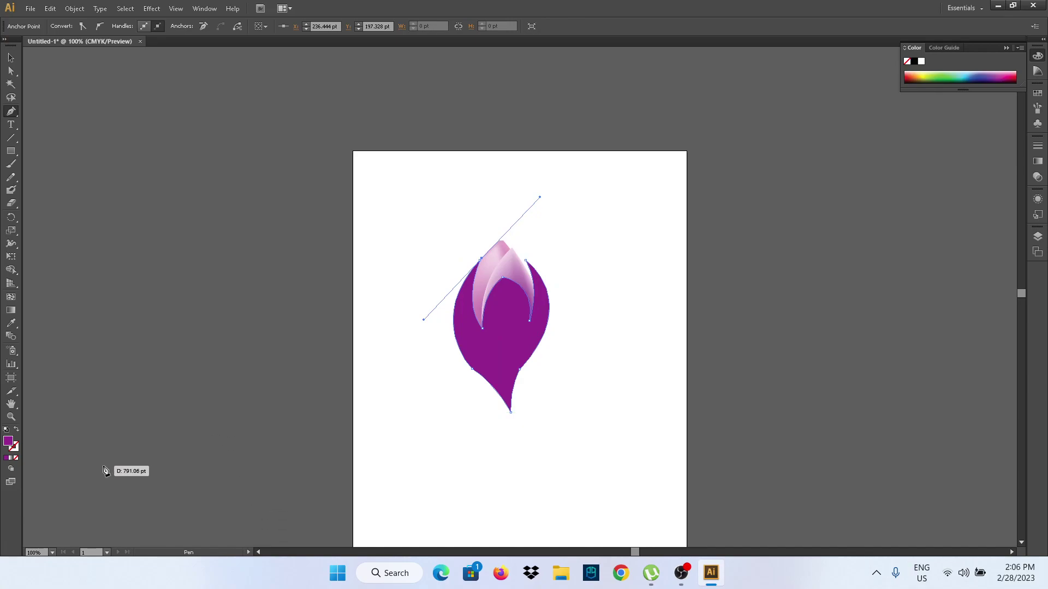
# Step: Change the sepal's fill to green 359923 and return to the Selection tool
pyautogui.doubleClick(9, 442)
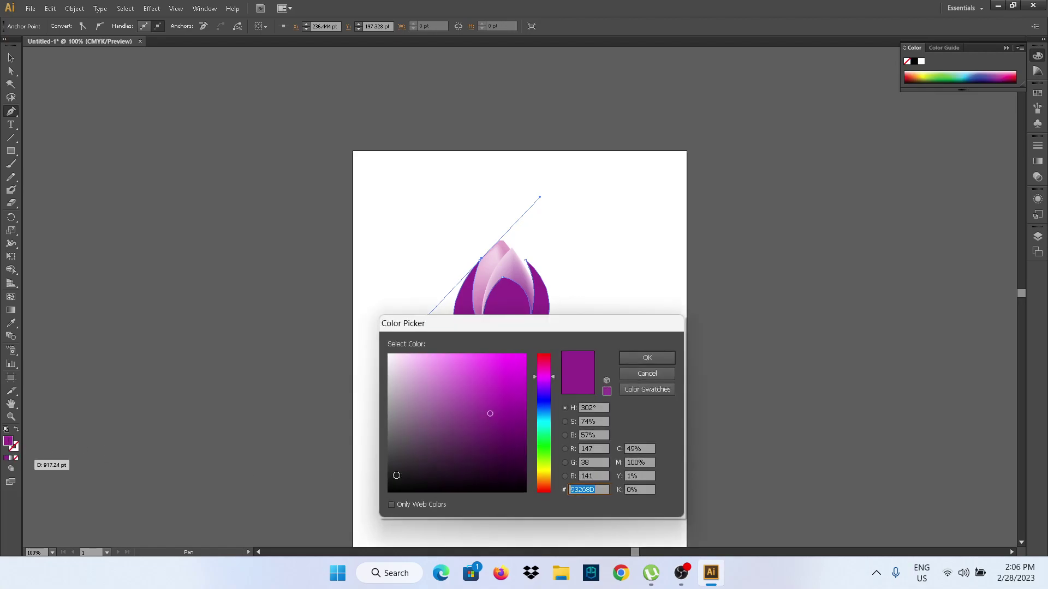
pyautogui.click(549, 450)
pyautogui.click(509, 406)
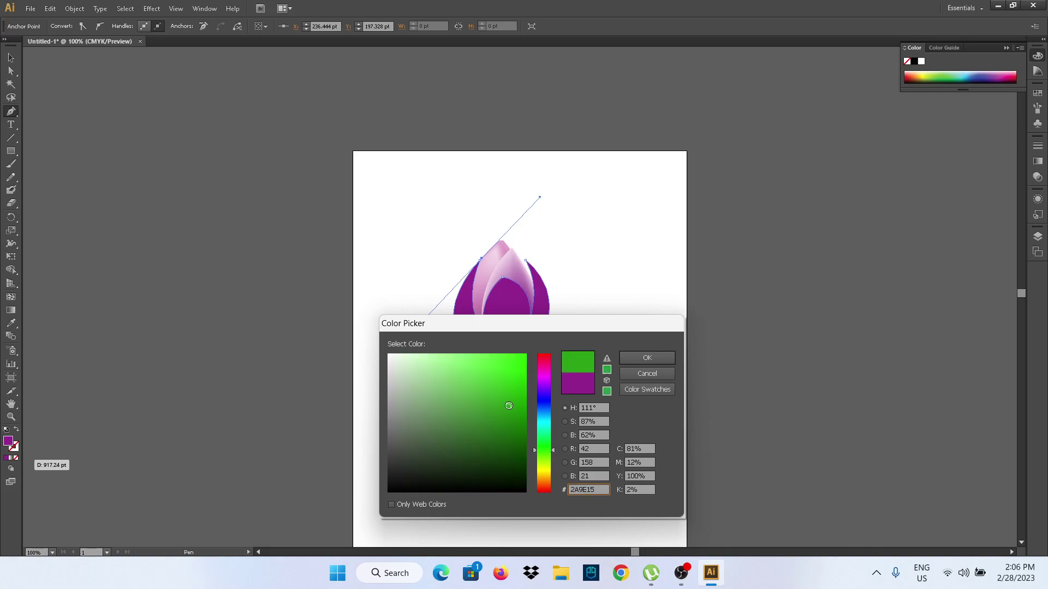
pyautogui.click(495, 409)
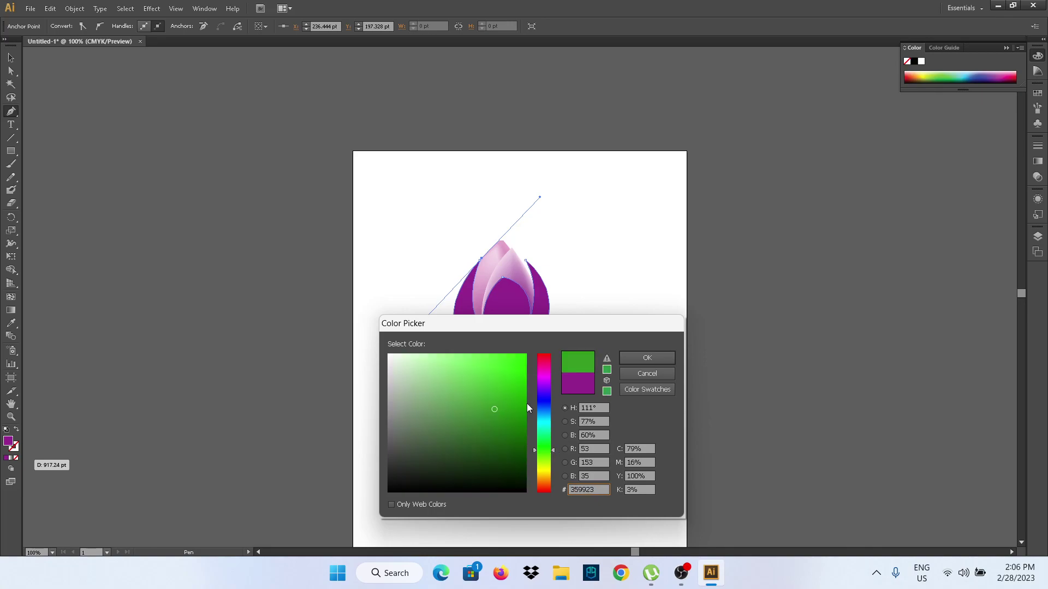
pyautogui.click(637, 359)
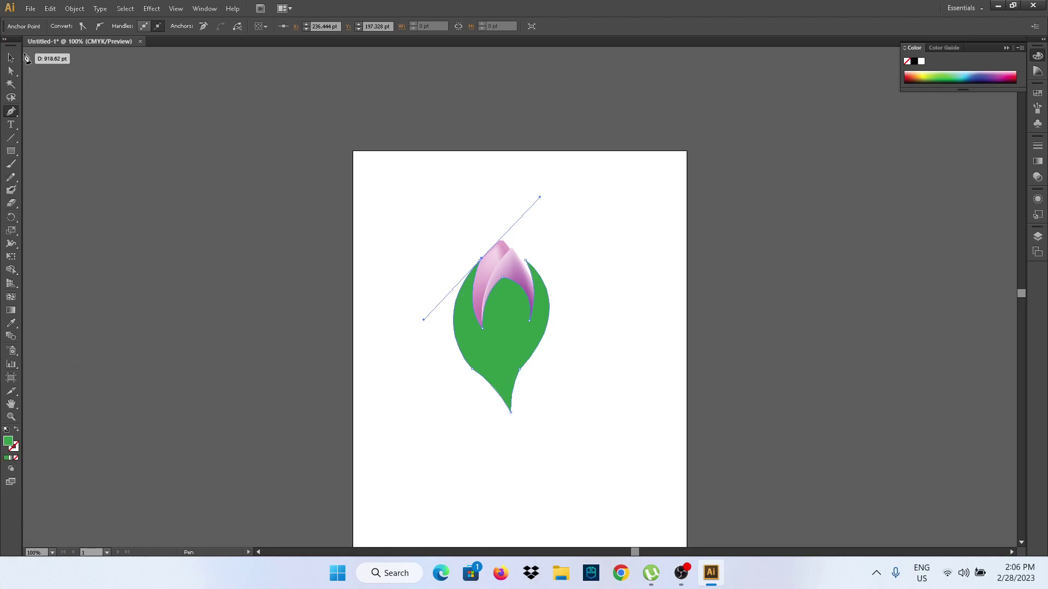
pyautogui.click(12, 59)
# Step: With nothing selected, set the fill colour to dark green 1A660A
pyautogui.click(133, 230)
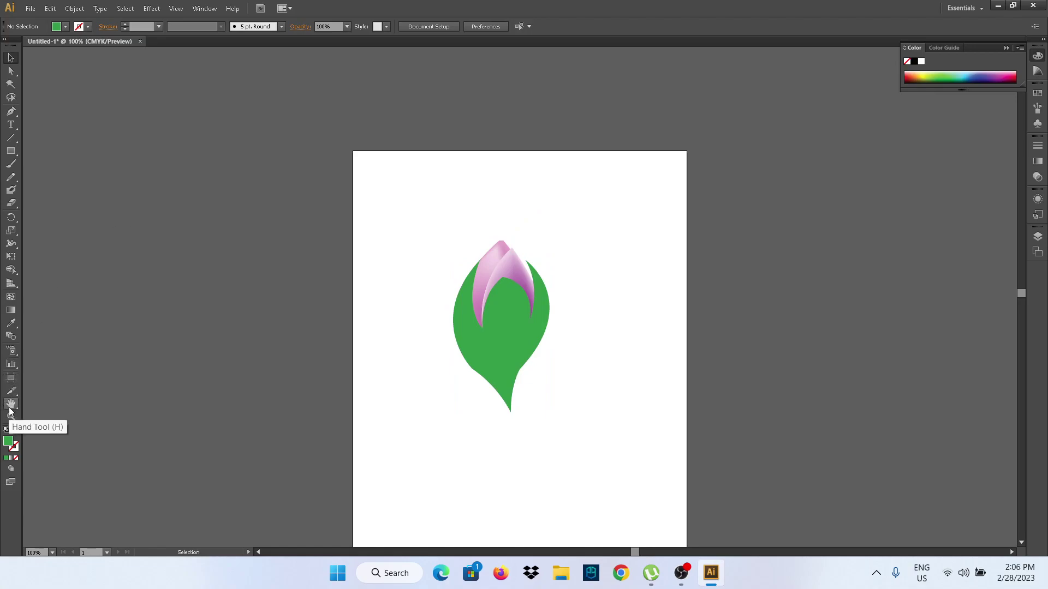
pyautogui.doubleClick(9, 442)
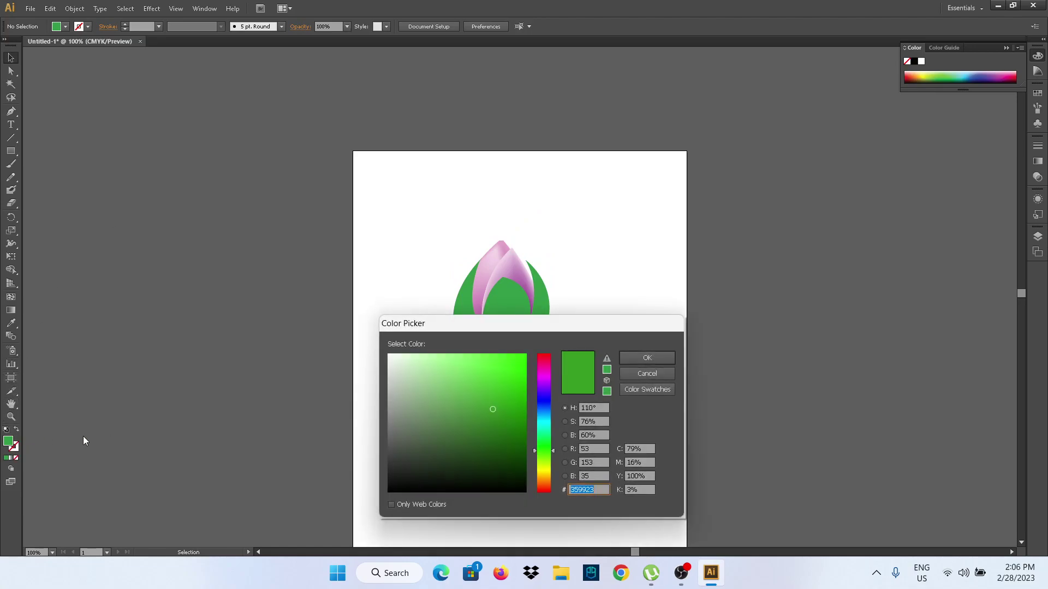
pyautogui.click(514, 437)
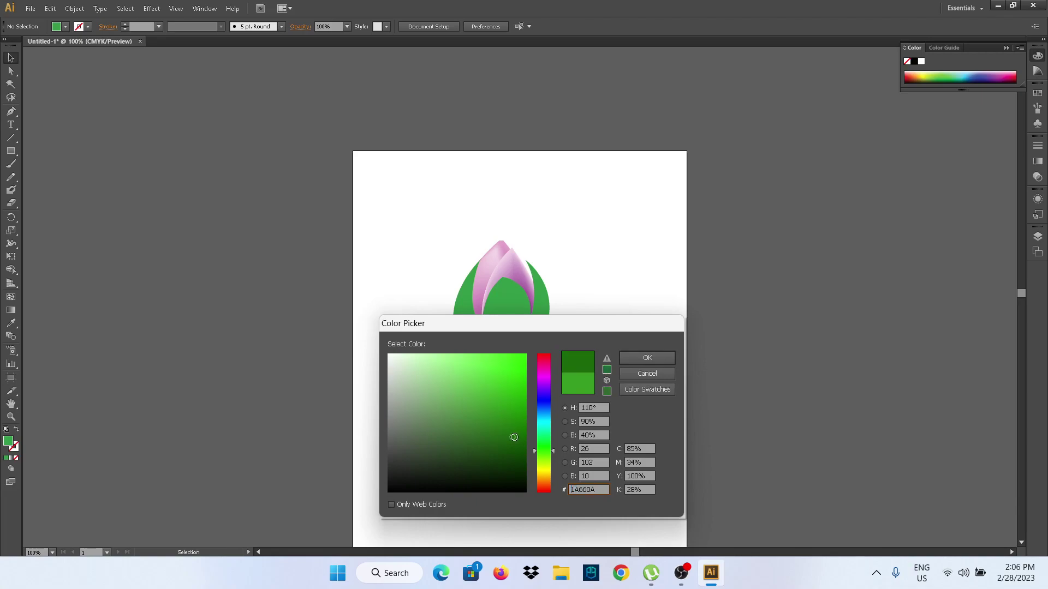
pyautogui.click(646, 361)
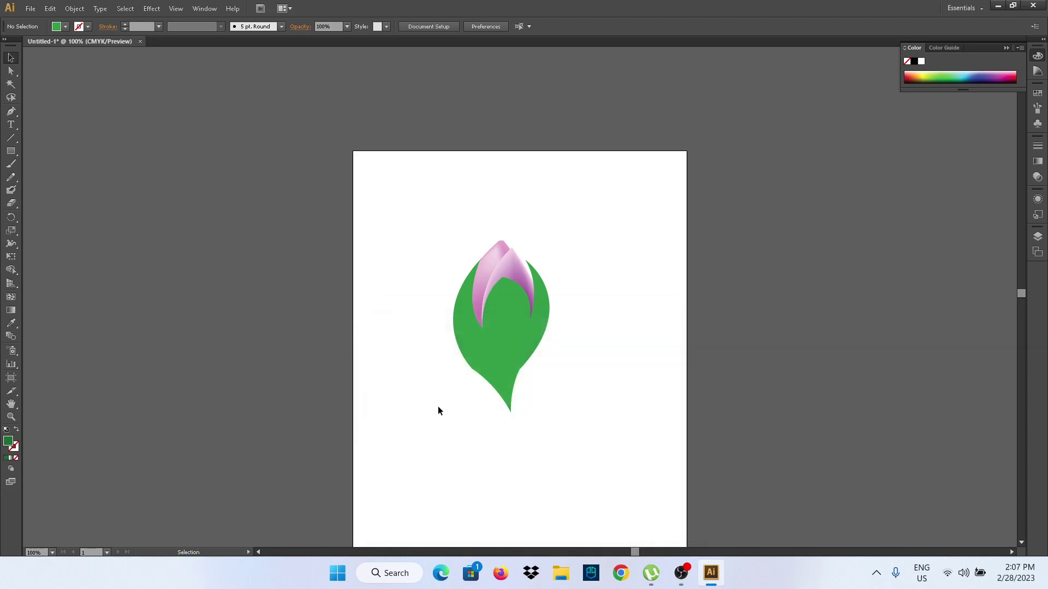
# Step: Add a dark green mesh point in the middle of the sepal, then deselect
pyautogui.click(13, 298)
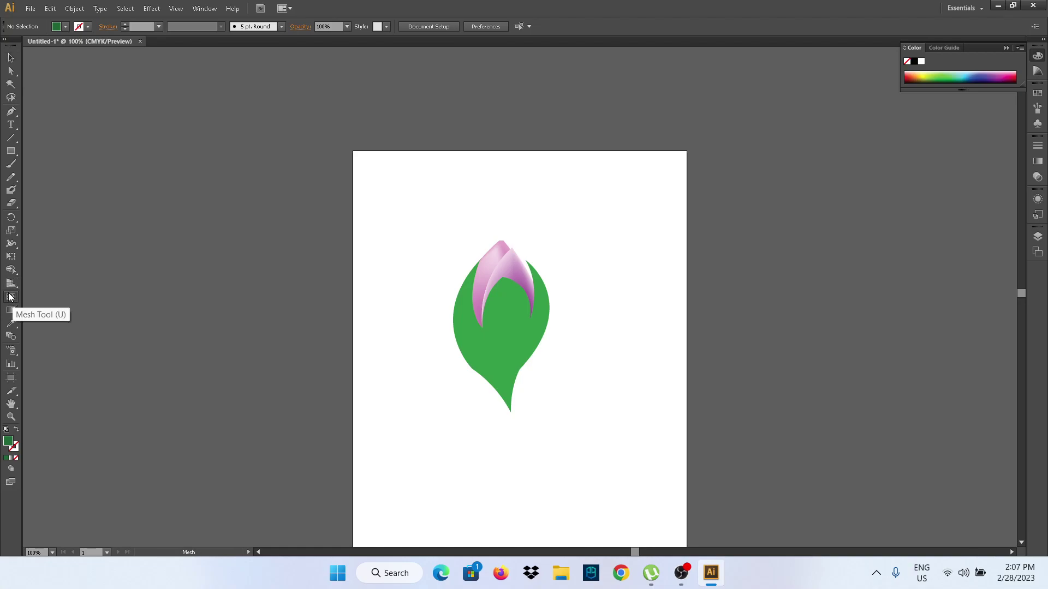
pyautogui.click(539, 336)
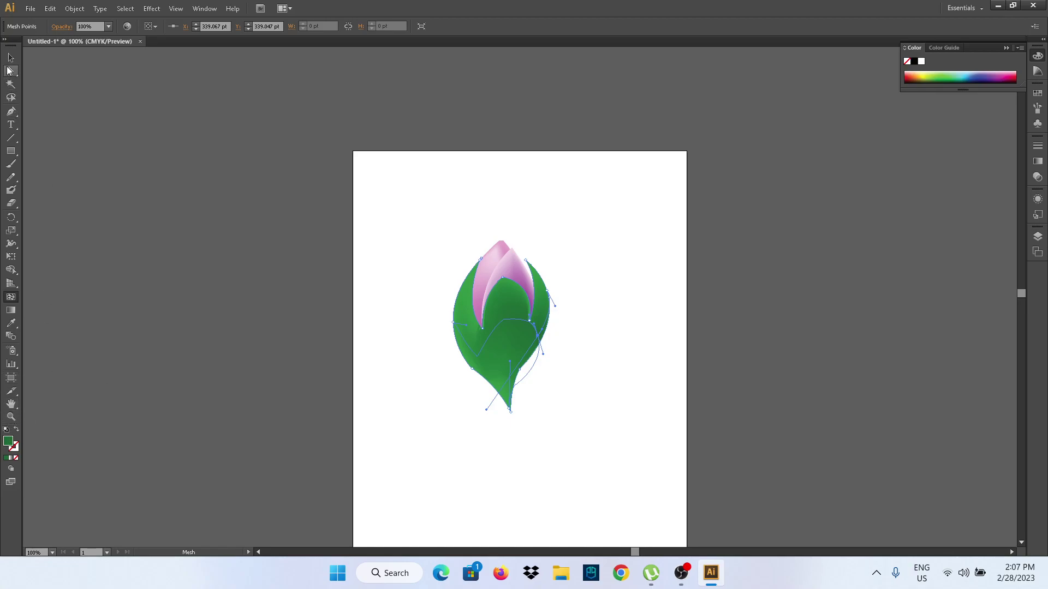
pyautogui.click(11, 57)
pyautogui.click(144, 240)
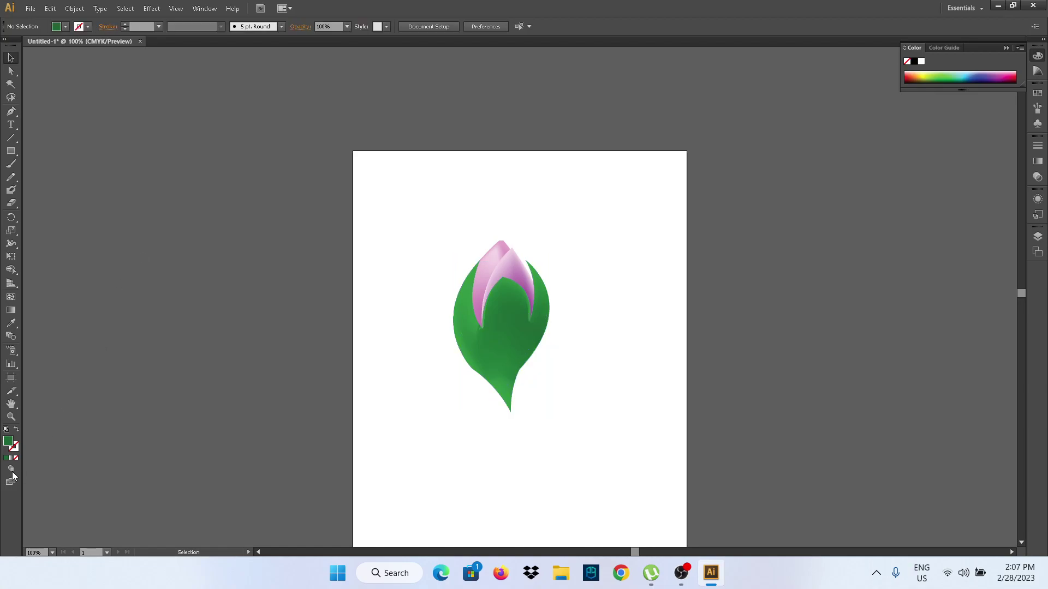
# Step: Set the fill colour to a bright light green
pyautogui.doubleClick(9, 442)
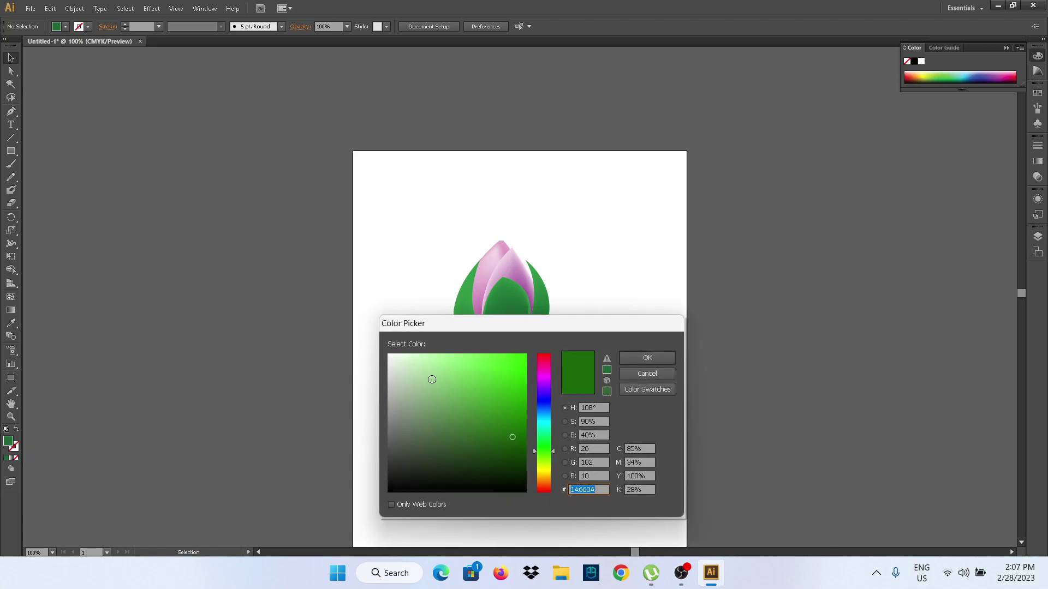
pyautogui.click(430, 380)
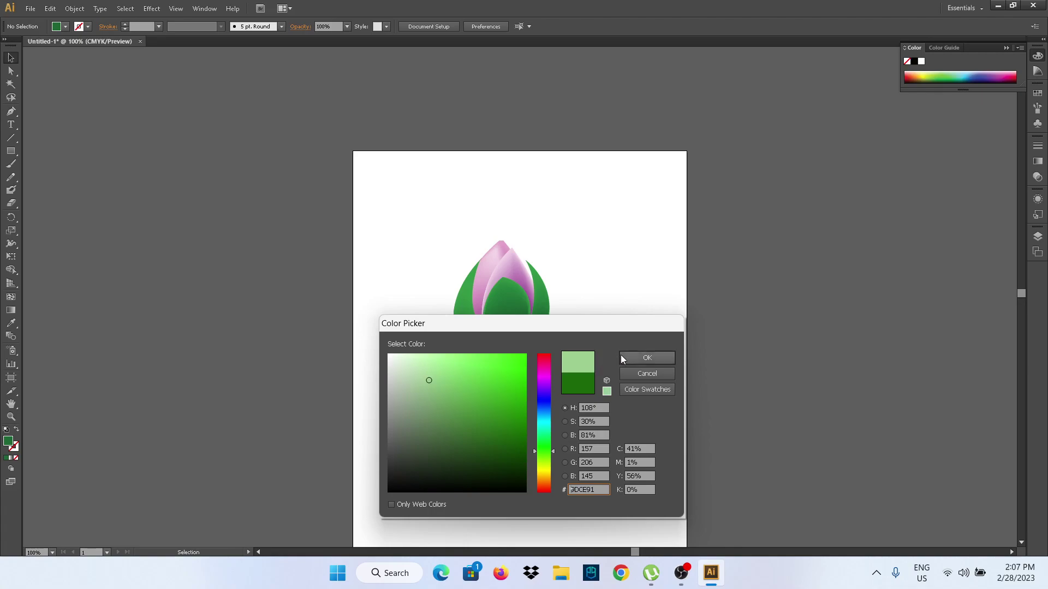
pyautogui.click(457, 365)
pyautogui.click(657, 356)
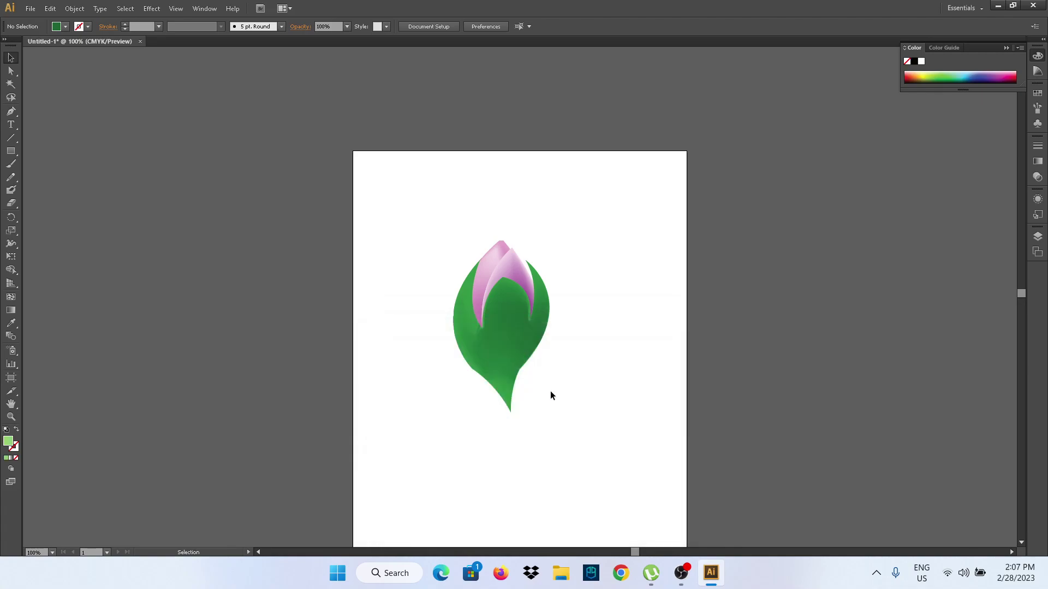
# Step: Add light green mesh points on the sepal's top, left edge and right side, then deselect
pyautogui.click(12, 338)
pyautogui.click(11, 296)
pyautogui.click(501, 281)
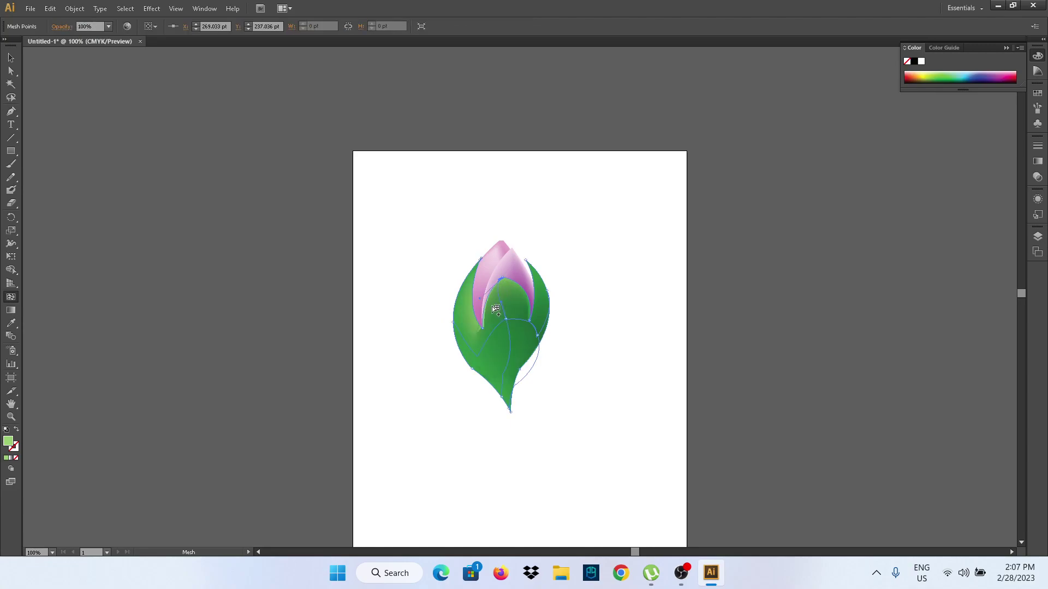
pyautogui.click(460, 294)
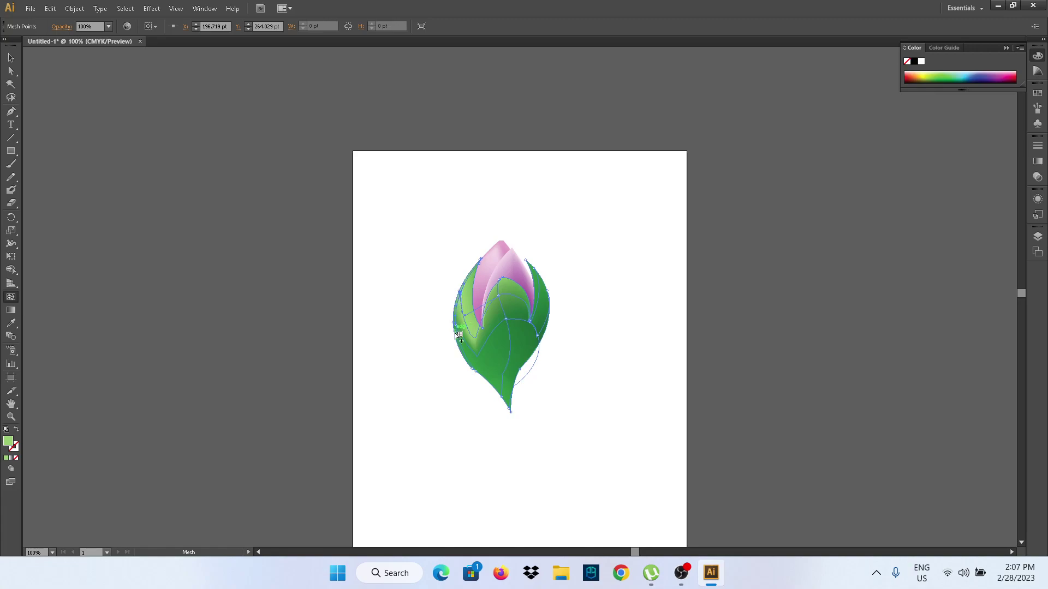
pyautogui.click(540, 290)
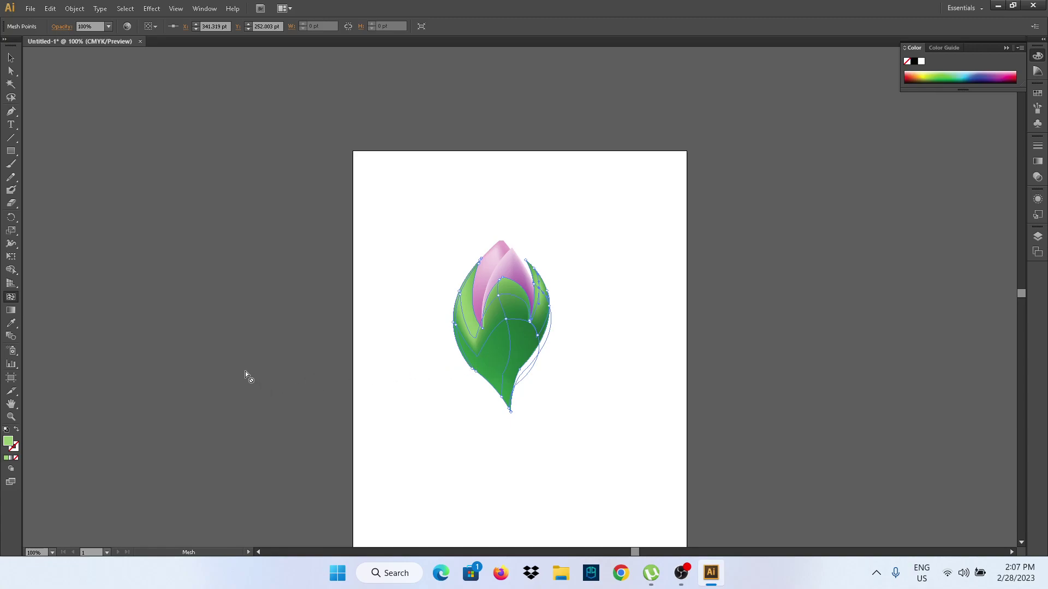
pyautogui.click(10, 58)
pyautogui.click(200, 236)
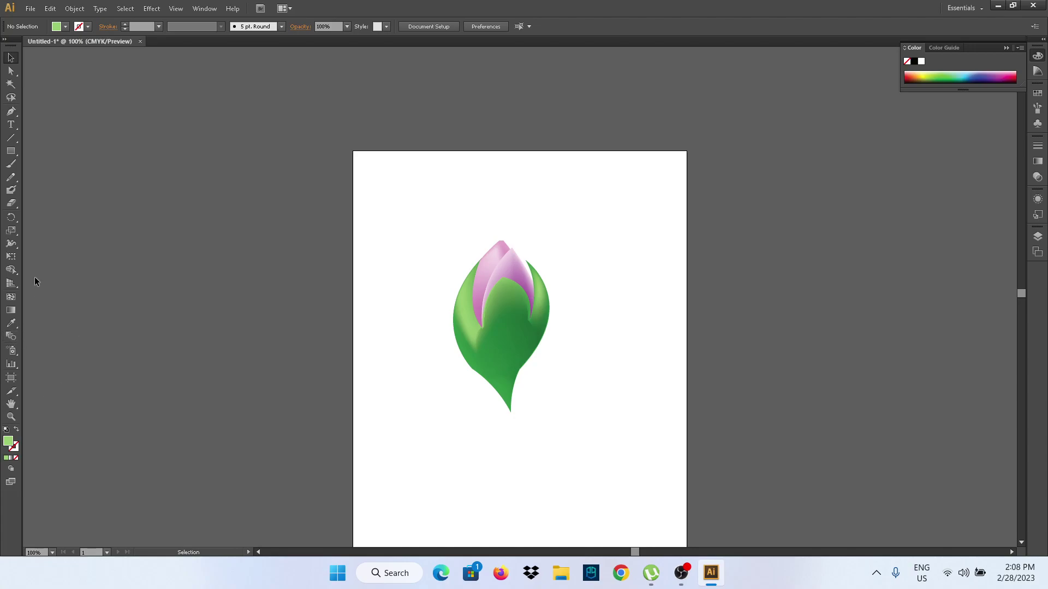
# Step: Draw a closed stem-leaf path curving from below the bud up to a tip at the left
pyautogui.click(11, 113)
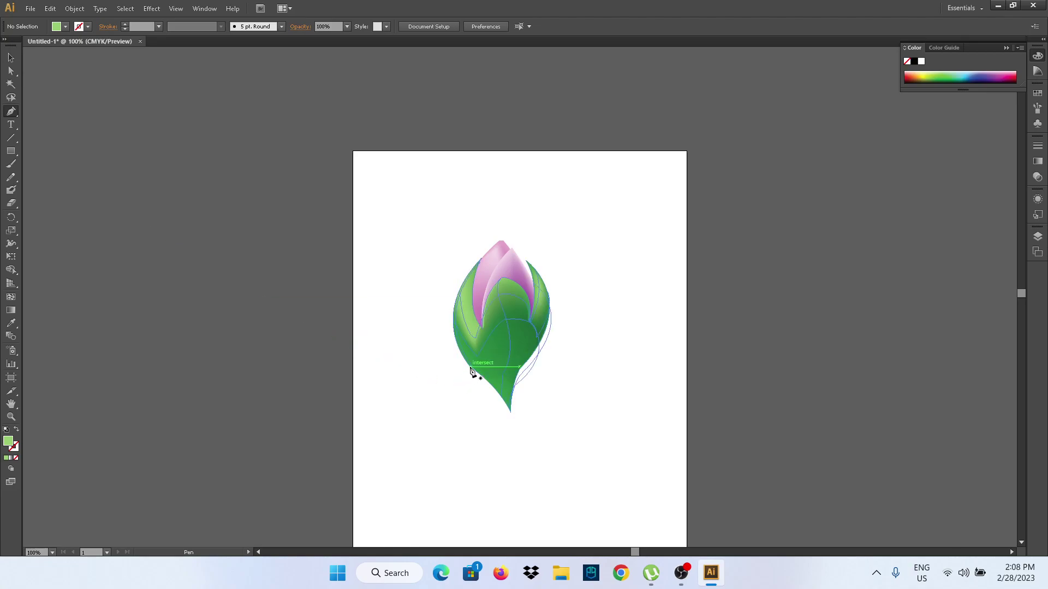
pyautogui.click(537, 487)
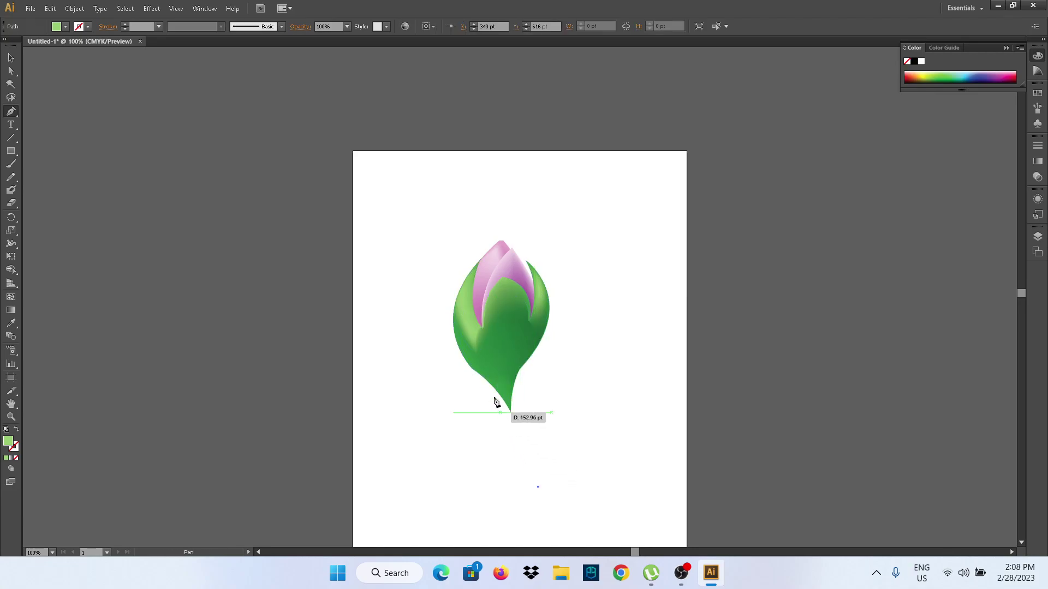
pyautogui.moveTo(466, 367); pyautogui.dragTo(403, 345)
pyautogui.click(402, 344)
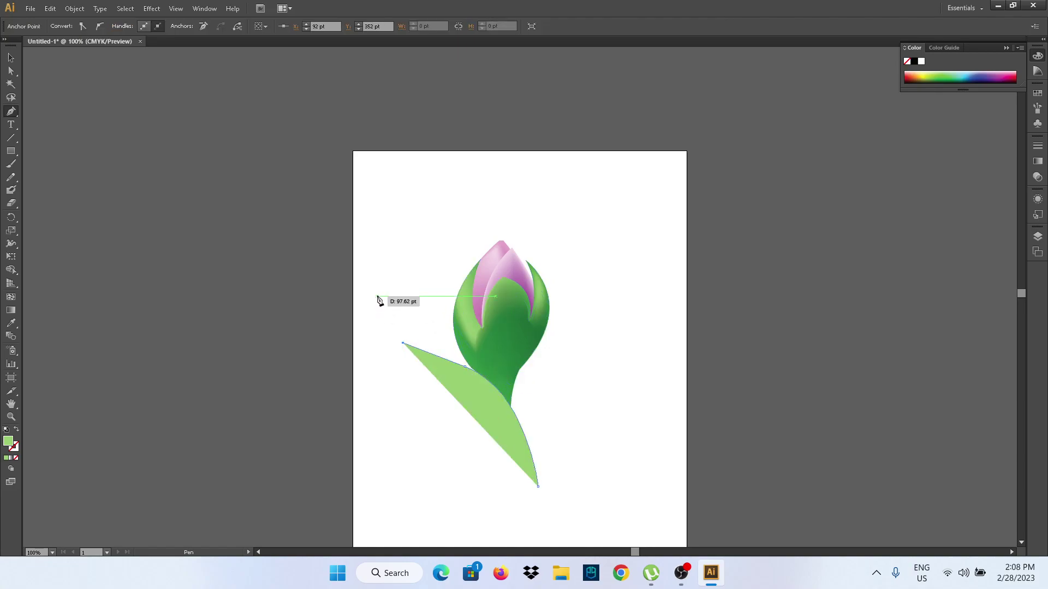
pyautogui.moveTo(378, 283); pyautogui.dragTo(384, 249)
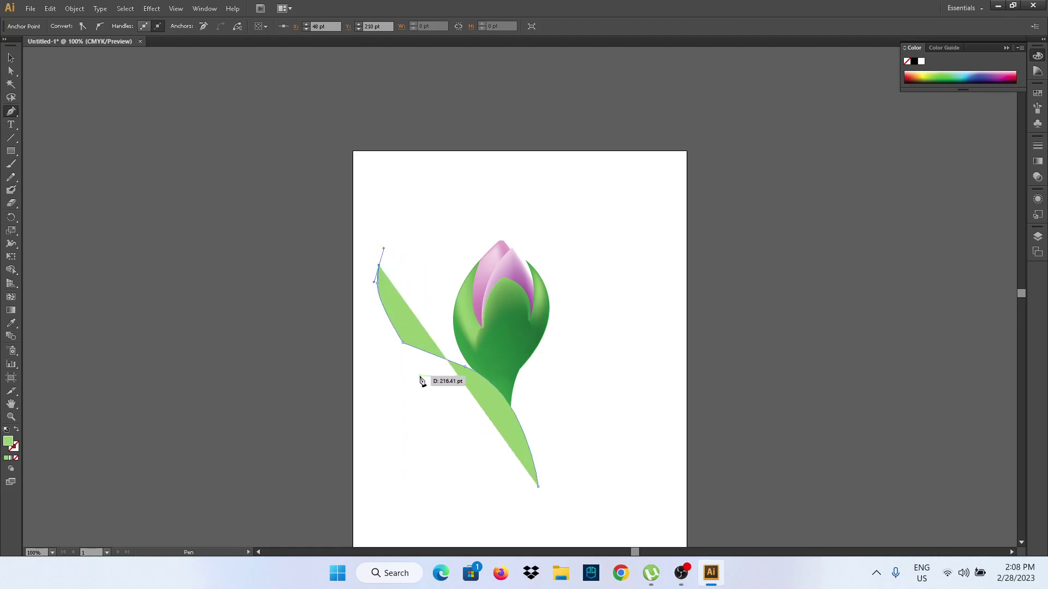
pyautogui.moveTo(428, 380); pyautogui.dragTo(508, 422)
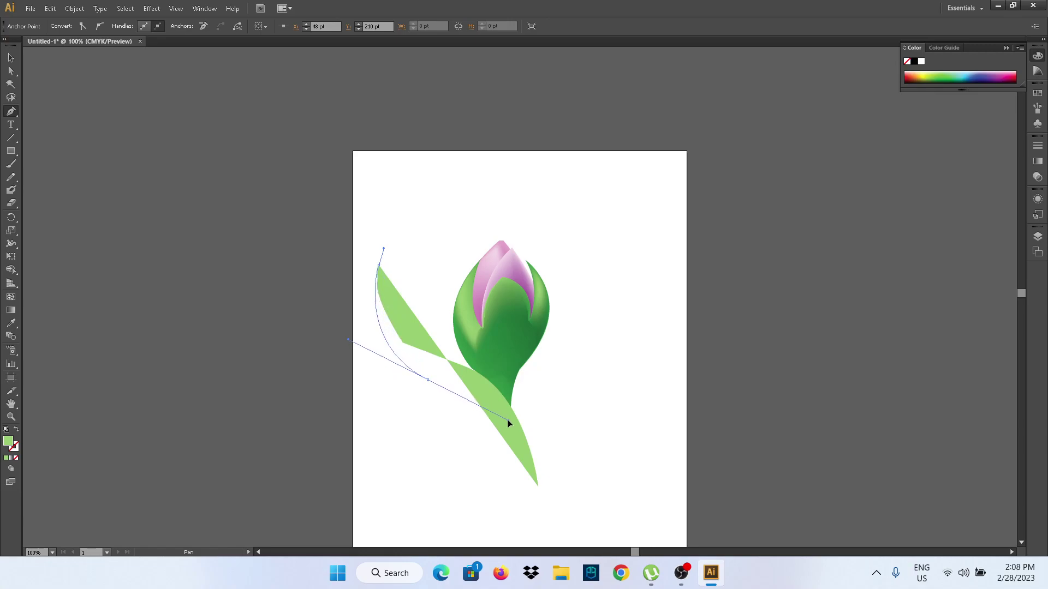
pyautogui.click(539, 486)
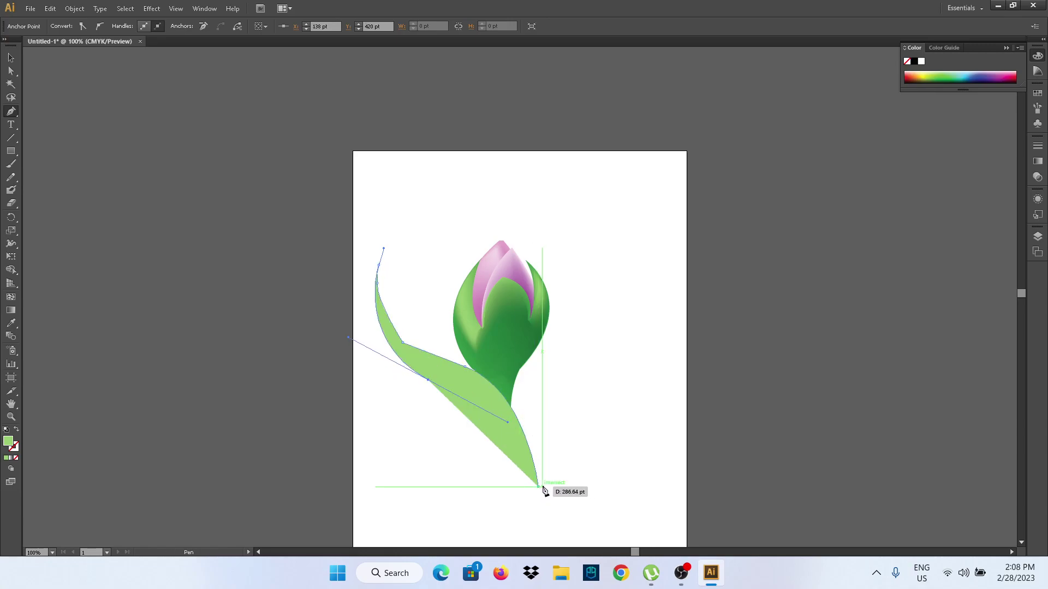
pyautogui.click(539, 488)
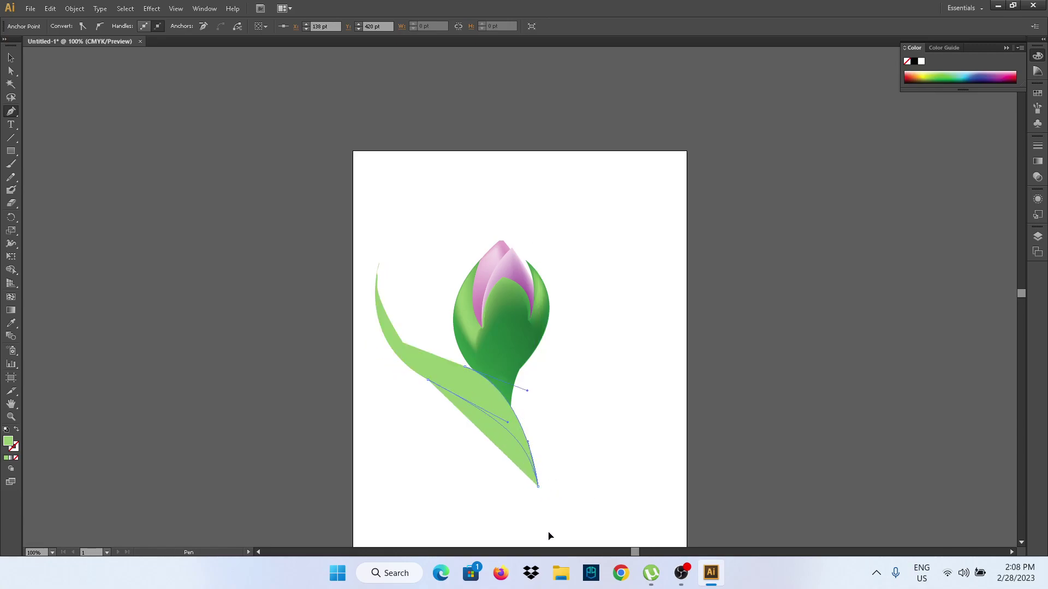
pyautogui.scroll(-1, 550, 524)
pyautogui.scroll(-3, 550, 513)
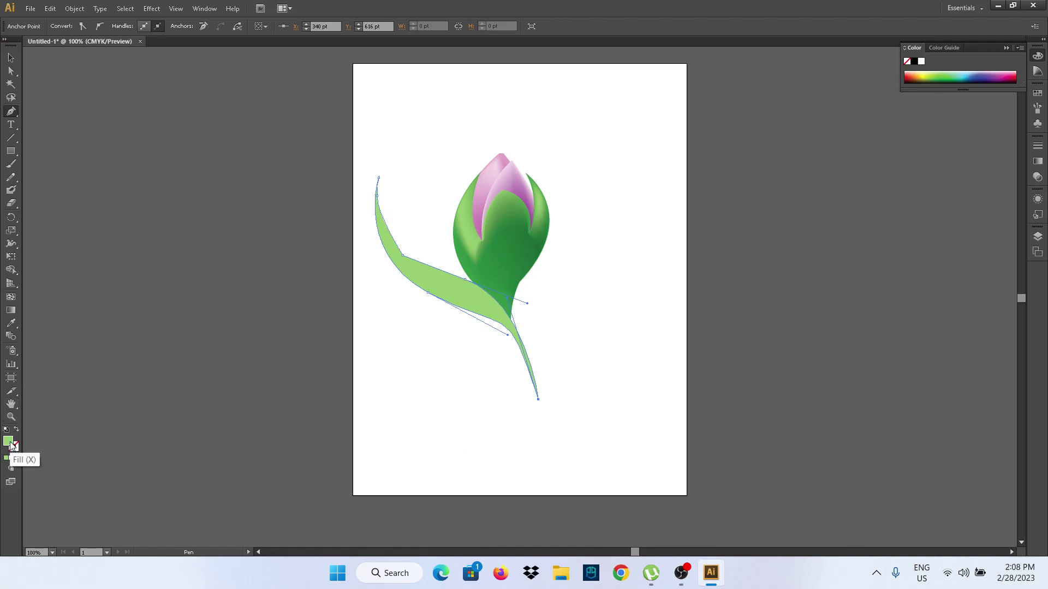
# Step: Keep the stem-leaf light green and deselect it
pyautogui.doubleClick(12, 447)
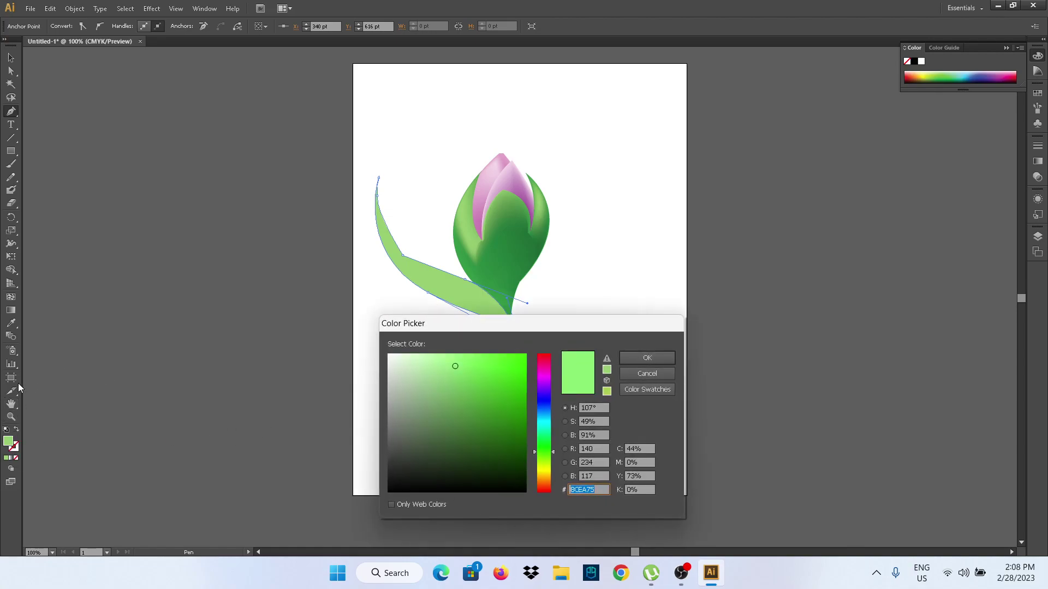
pyautogui.click(632, 357)
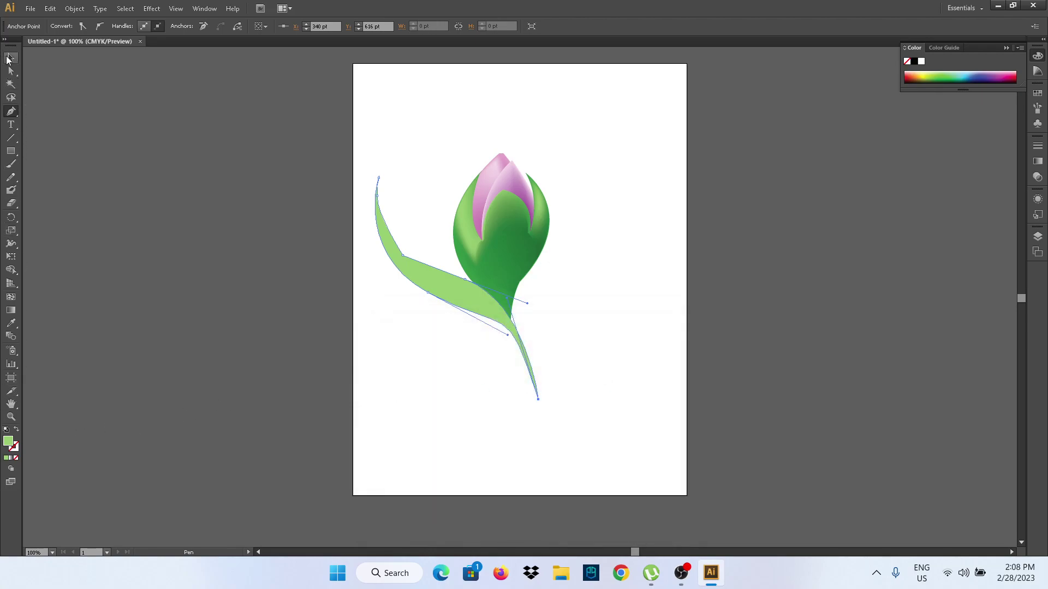
pyautogui.click(10, 60)
pyautogui.click(258, 273)
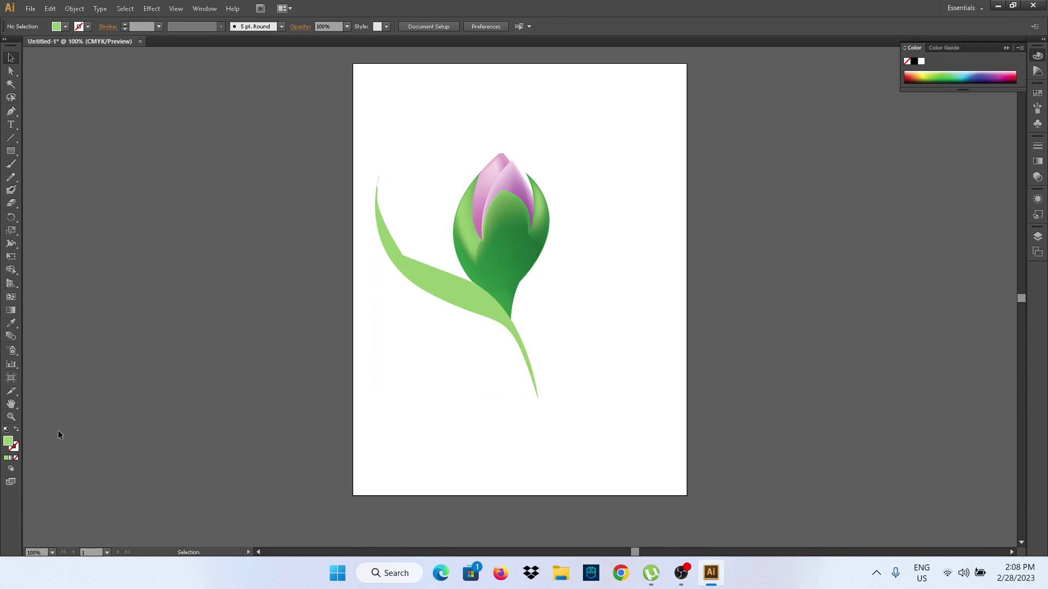
# Step: Set the fill colour to dark green 0D7214
pyautogui.doubleClick(9, 441)
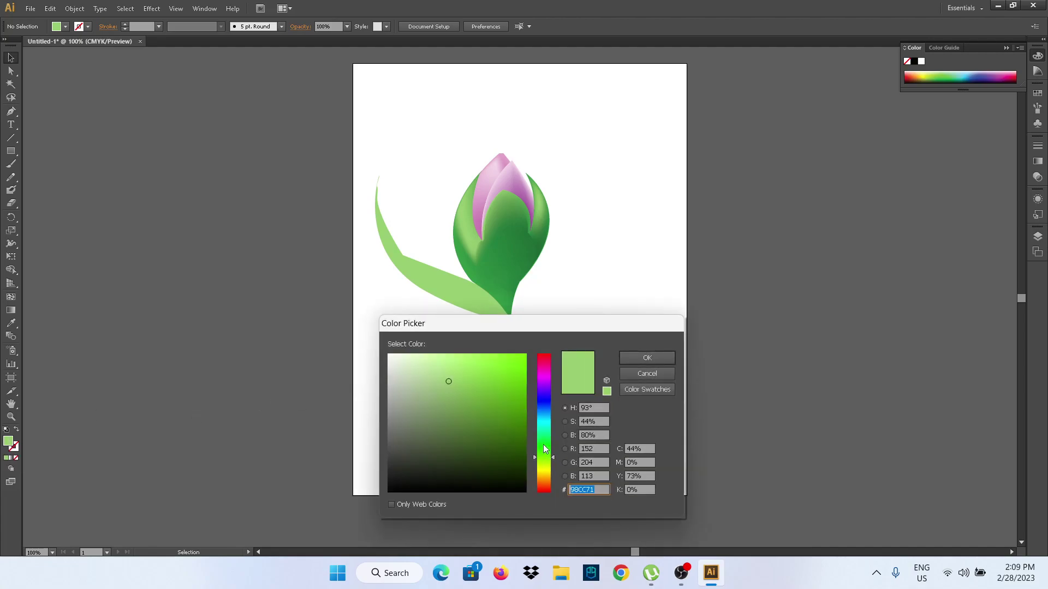
pyautogui.moveTo(548, 449); pyautogui.dragTo(532, 444)
pyautogui.click(512, 430)
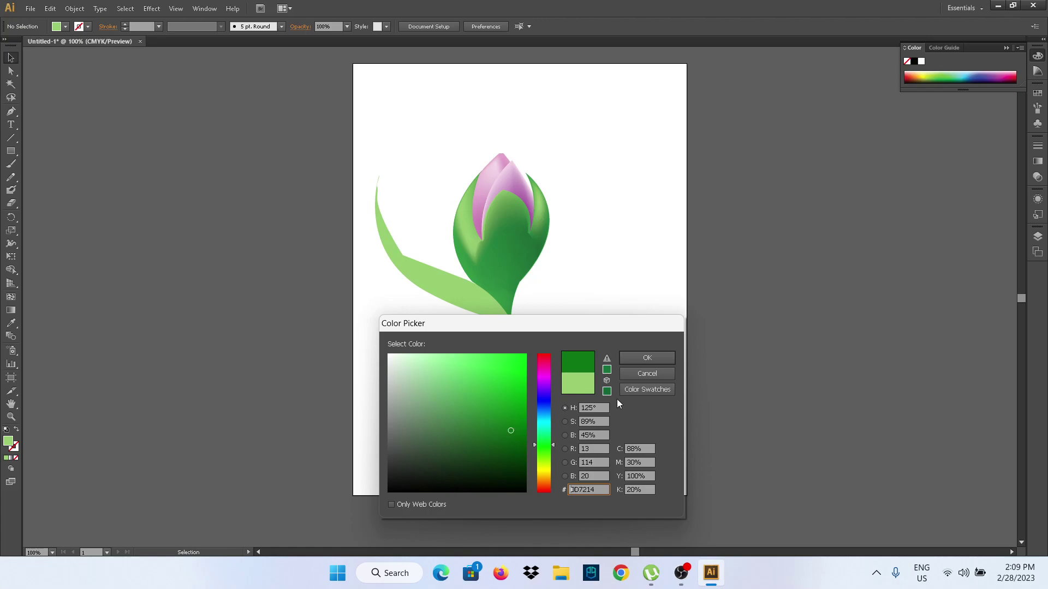
pyautogui.click(648, 358)
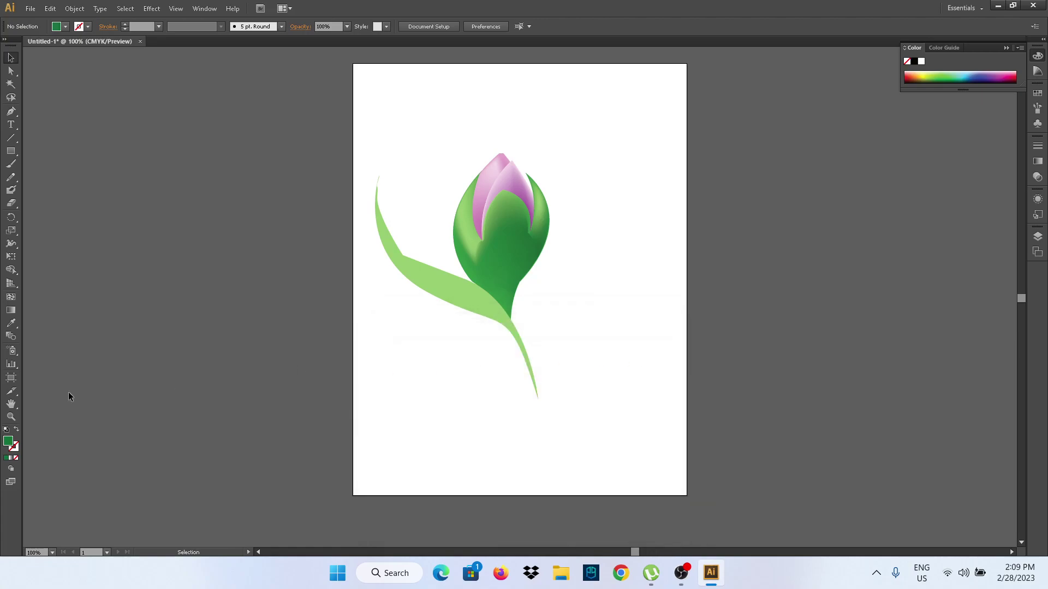
# Step: Add a dark green mesh point to the stem-leaf, redoing one misplaced point, then deselect
pyautogui.click(9, 300)
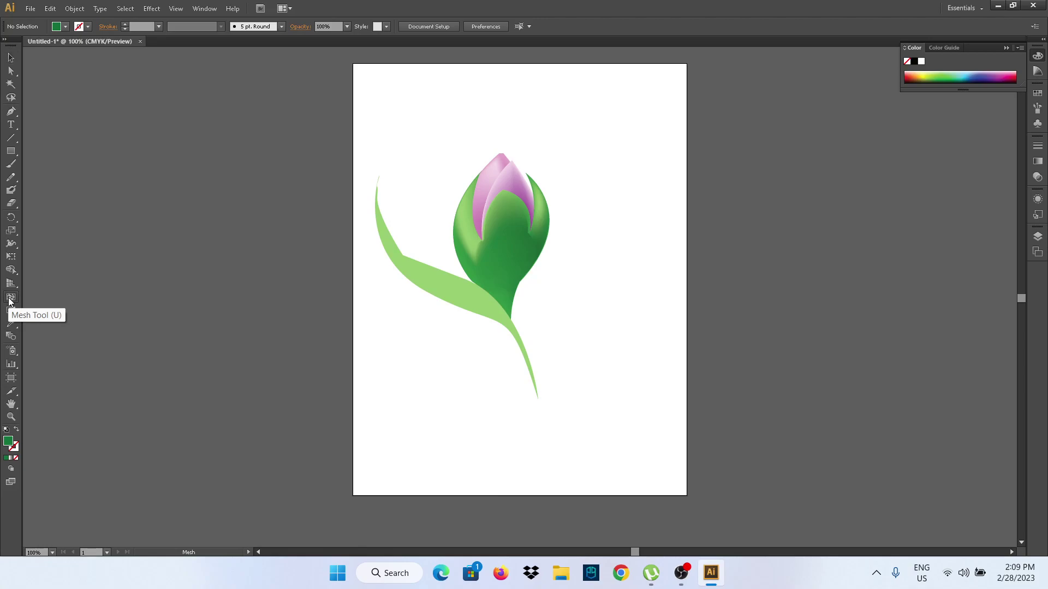
pyautogui.click(439, 290)
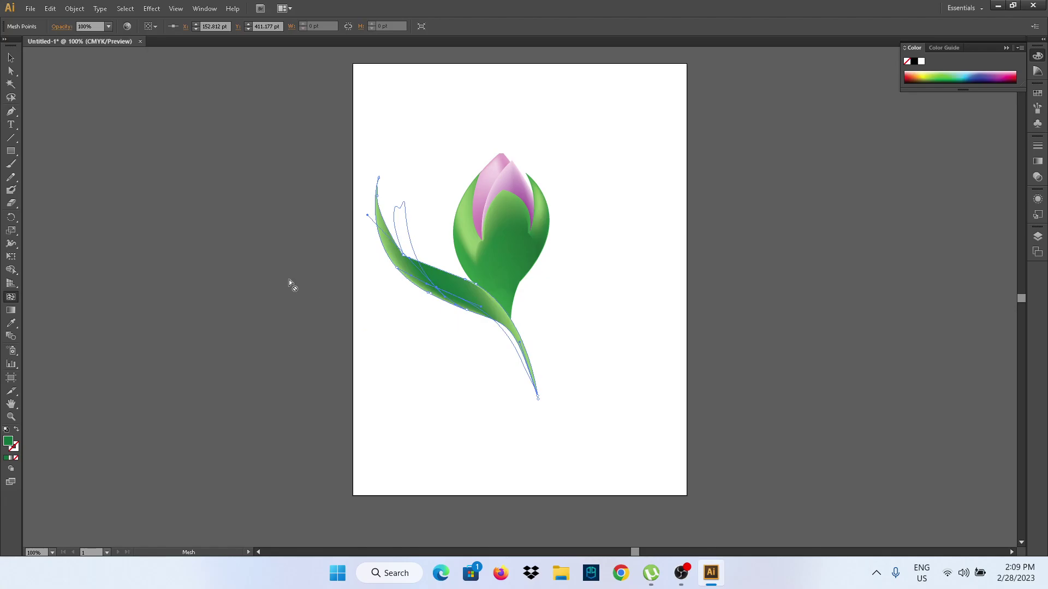
pyautogui.click(51, 8)
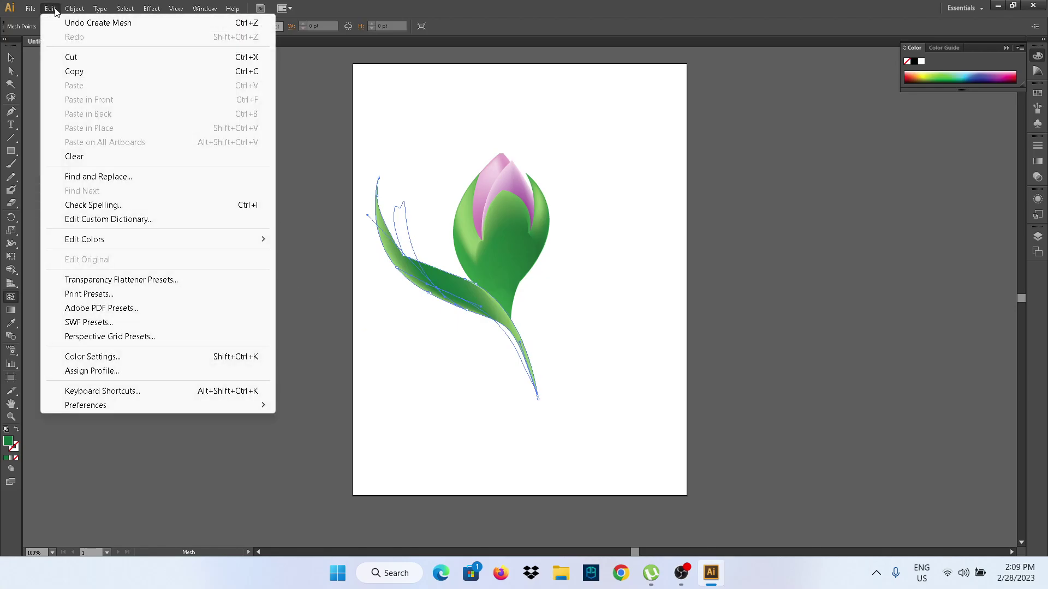
pyautogui.click(61, 23)
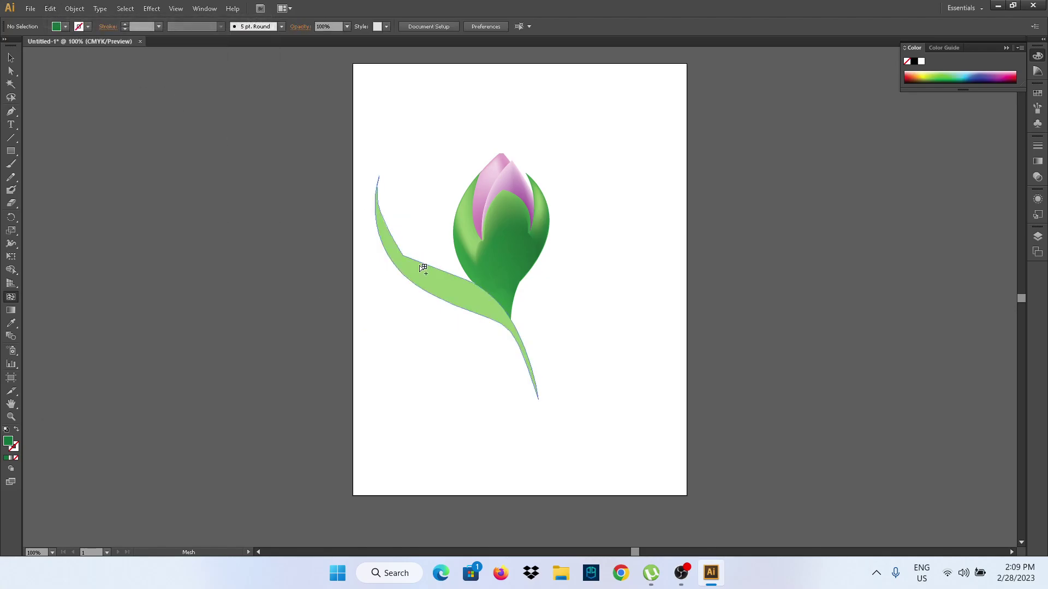
pyautogui.click(423, 285)
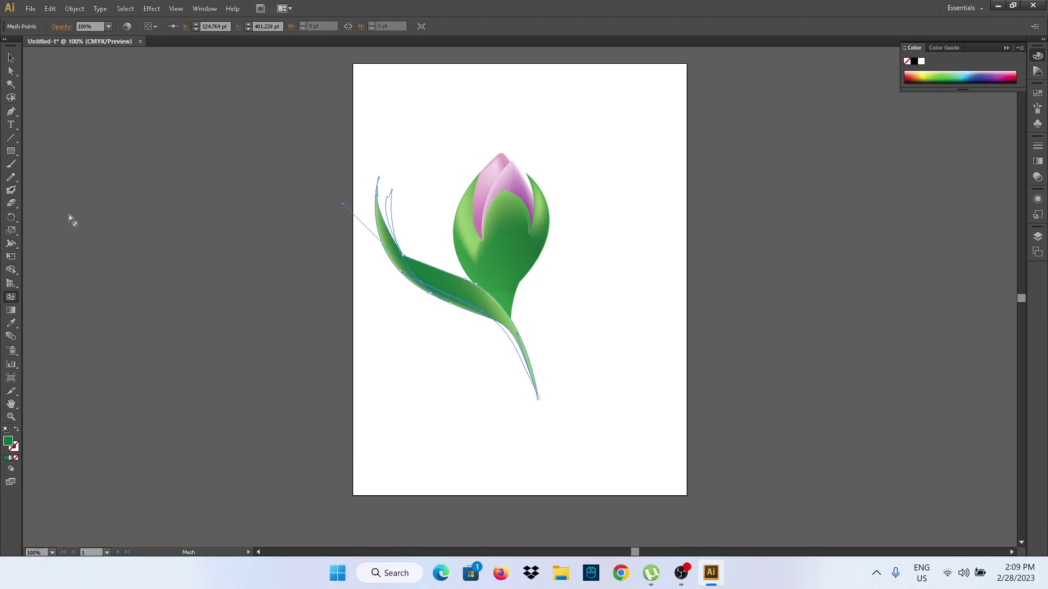
pyautogui.click(11, 63)
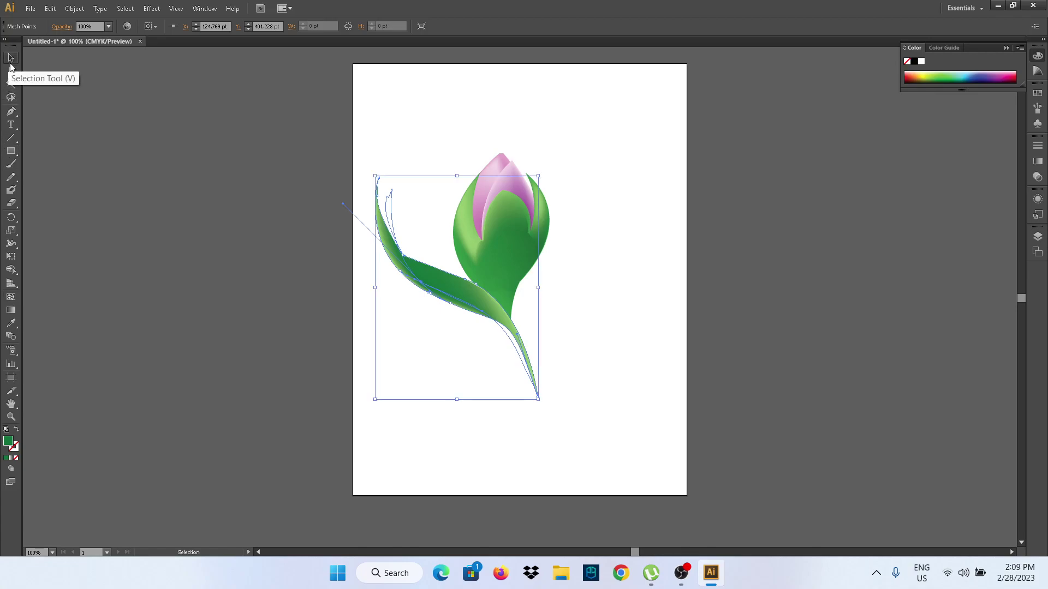
pyautogui.click(266, 214)
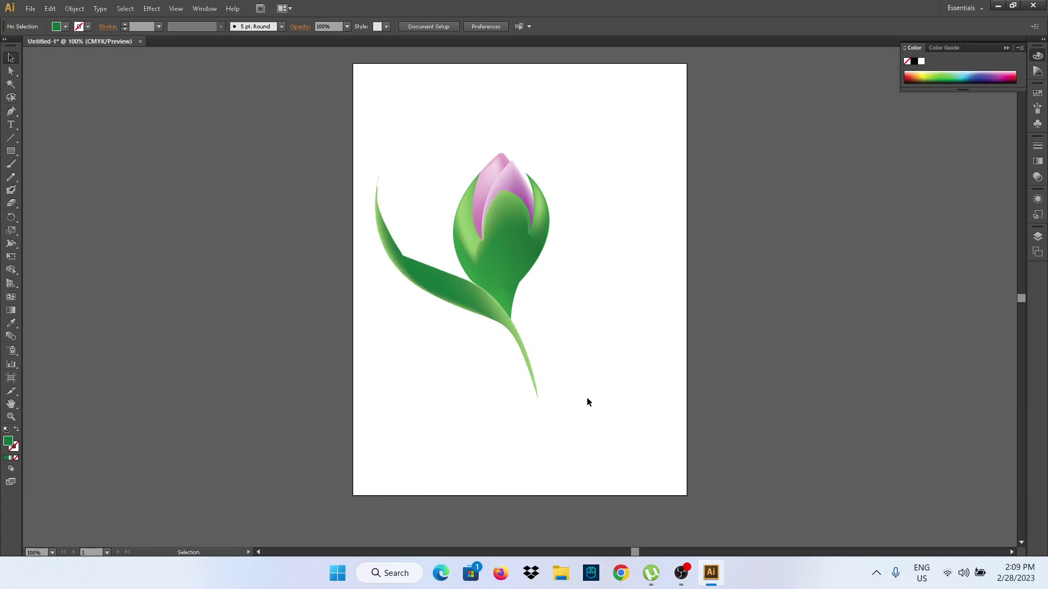
# Step: Bring the OBS Studio window to the front from the taskbar
pyautogui.click(683, 573)
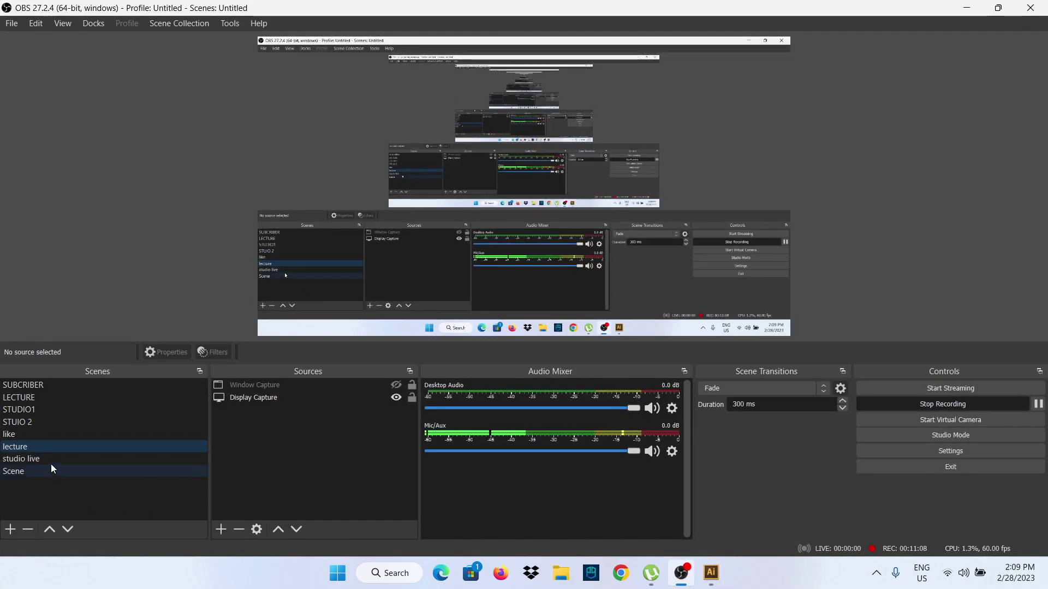